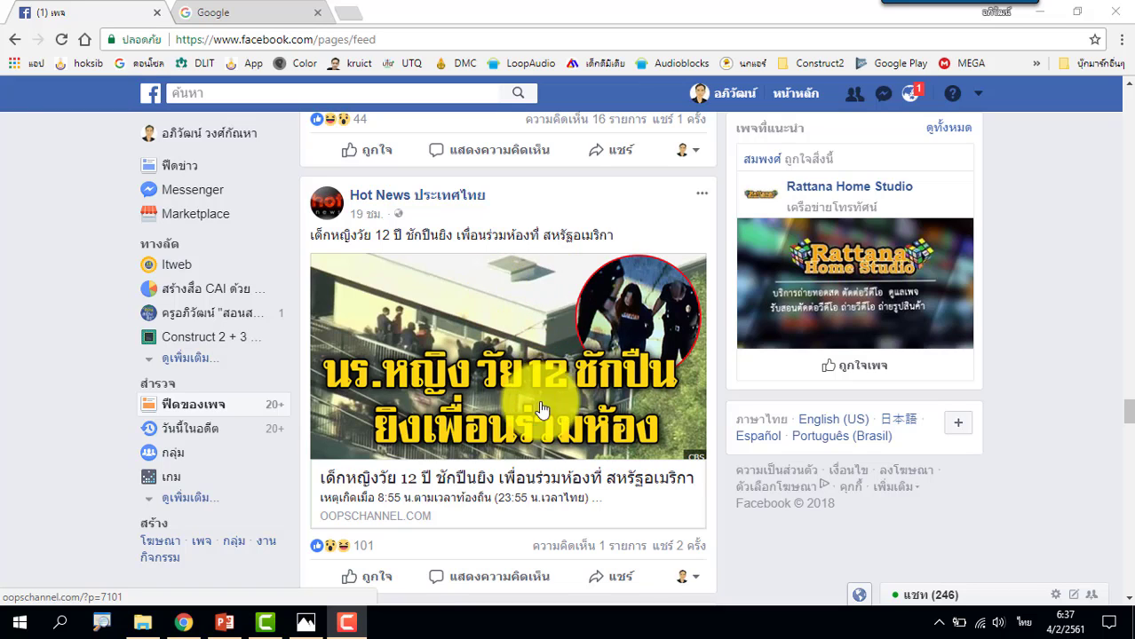
Scroll through the Facebook feed's news thumbnails, then bring up 1-1.jpg in Photos.
{"action": "scroll", "coordinate": [655, 409], "scroll_direction": "down", "scroll_amount": 3}
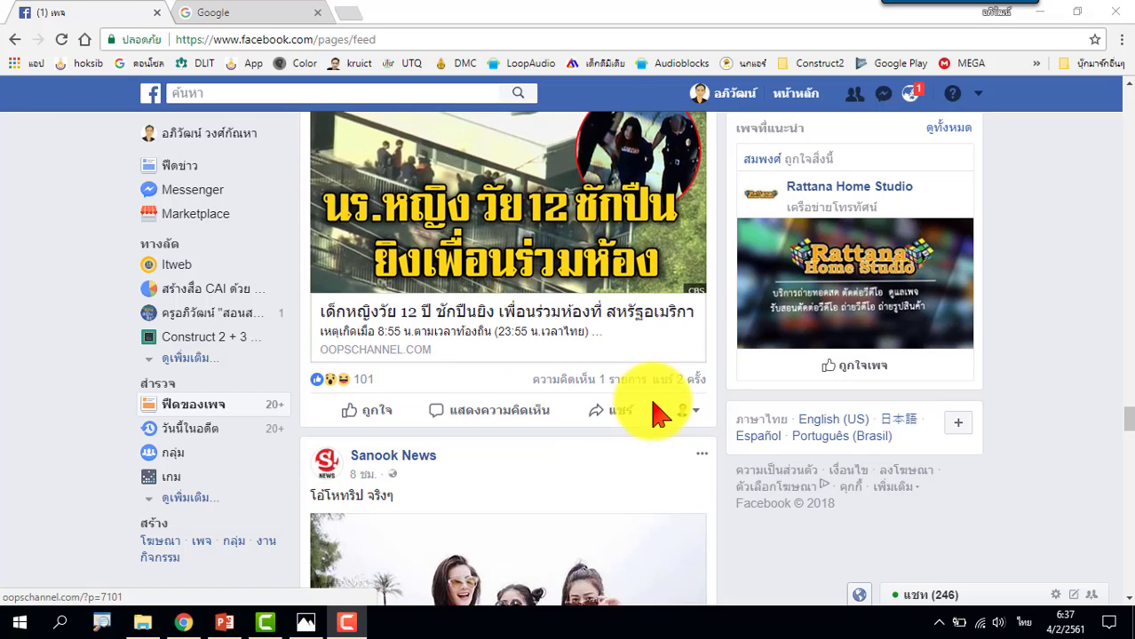
{"action": "scroll", "coordinate": [654, 409], "scroll_direction": "down", "scroll_amount": 3}
{"action": "scroll", "coordinate": [654, 409], "scroll_direction": "down", "scroll_amount": 3}
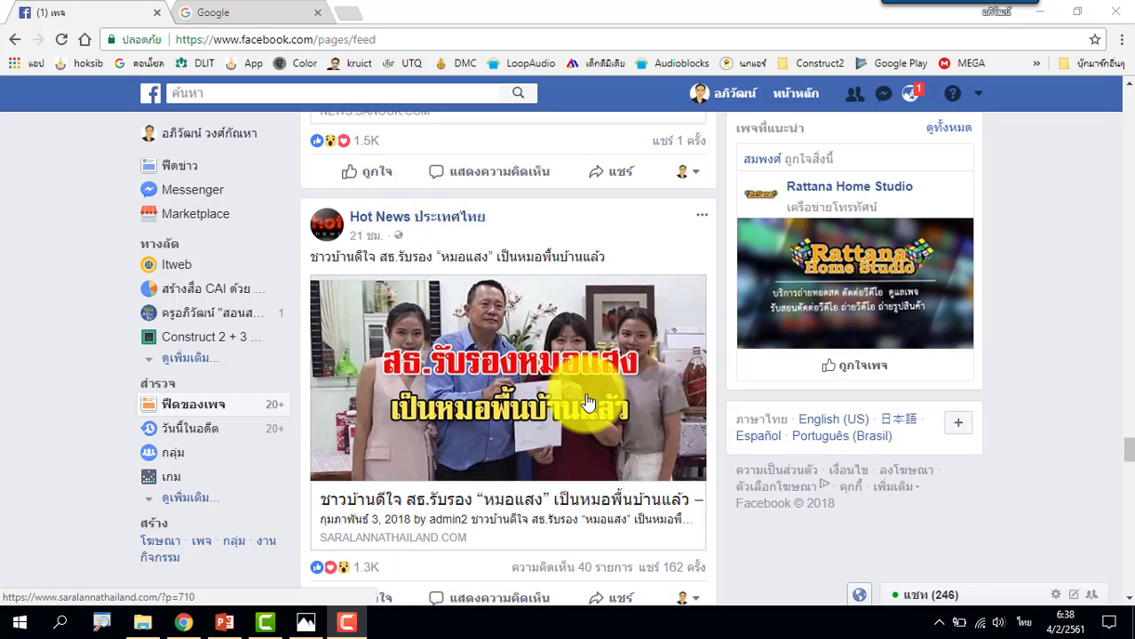
{"action": "scroll", "coordinate": [586, 401], "scroll_direction": "down", "scroll_amount": 1}
{"action": "scroll", "coordinate": [587, 402], "scroll_direction": "down", "scroll_amount": 1}
{"action": "scroll", "coordinate": [587, 401], "scroll_direction": "down", "scroll_amount": 3}
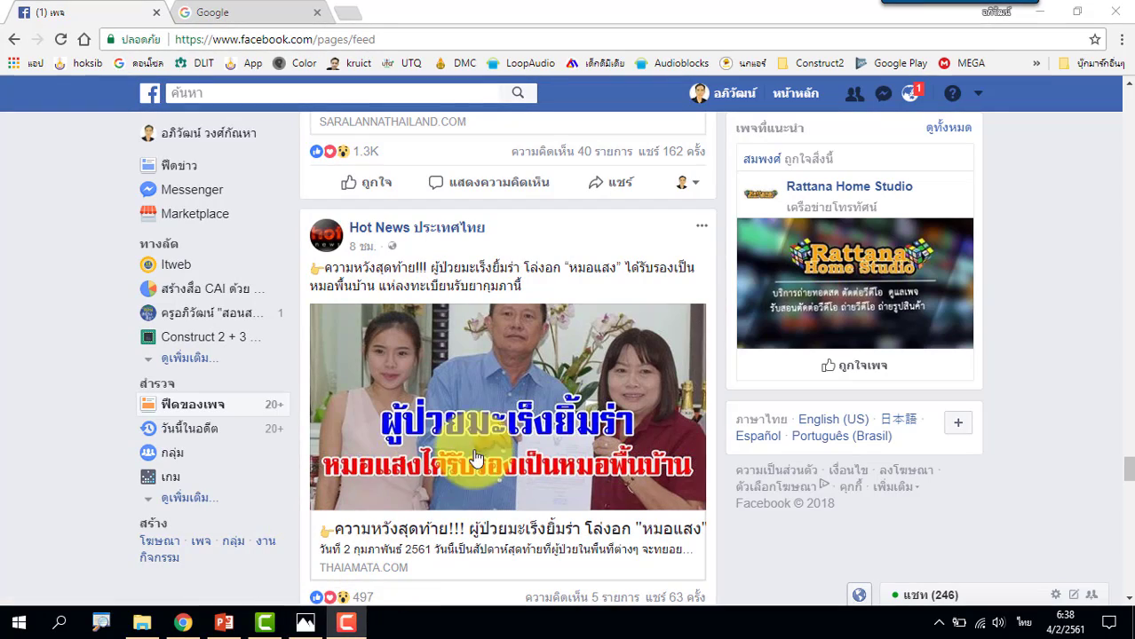
{"action": "left_click", "coordinate": [324, 628]}
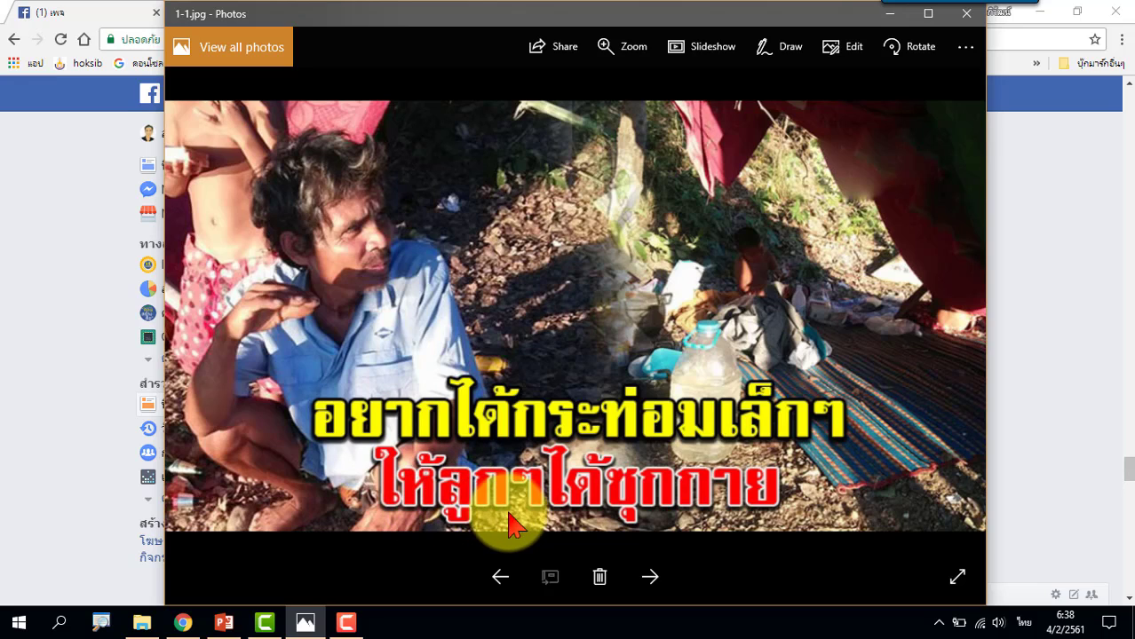
Step through example thumbnails 1-2.jpg to 1-4.jpg, then minimize Photos and show Chrome's Google tab.
{"action": "left_click", "coordinate": [650, 577]}
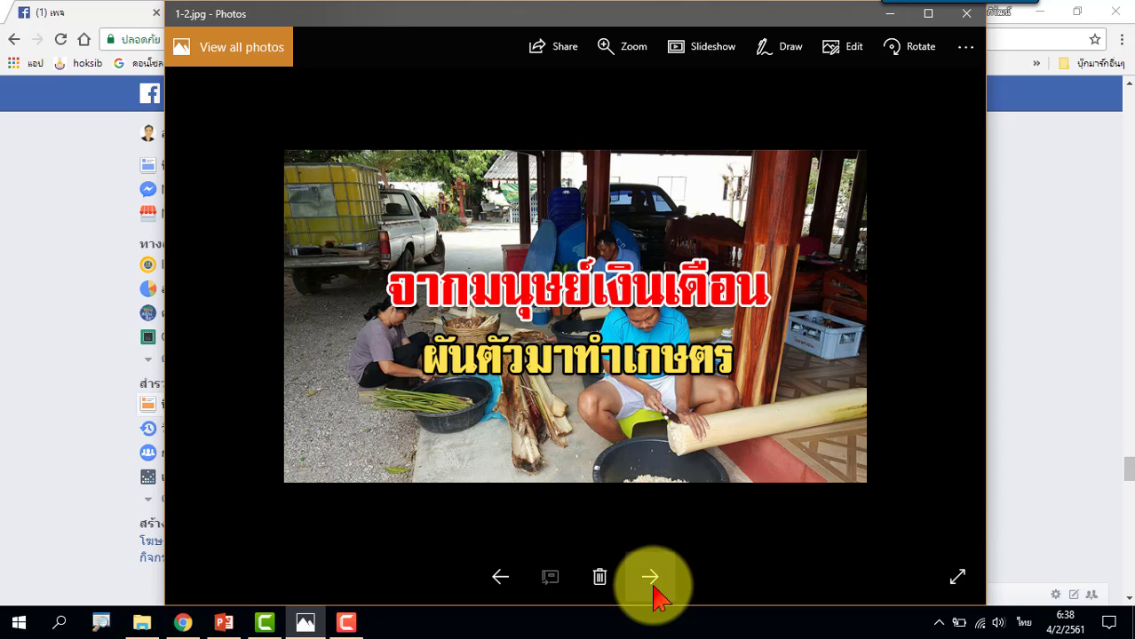
{"action": "left_click", "coordinate": [651, 577]}
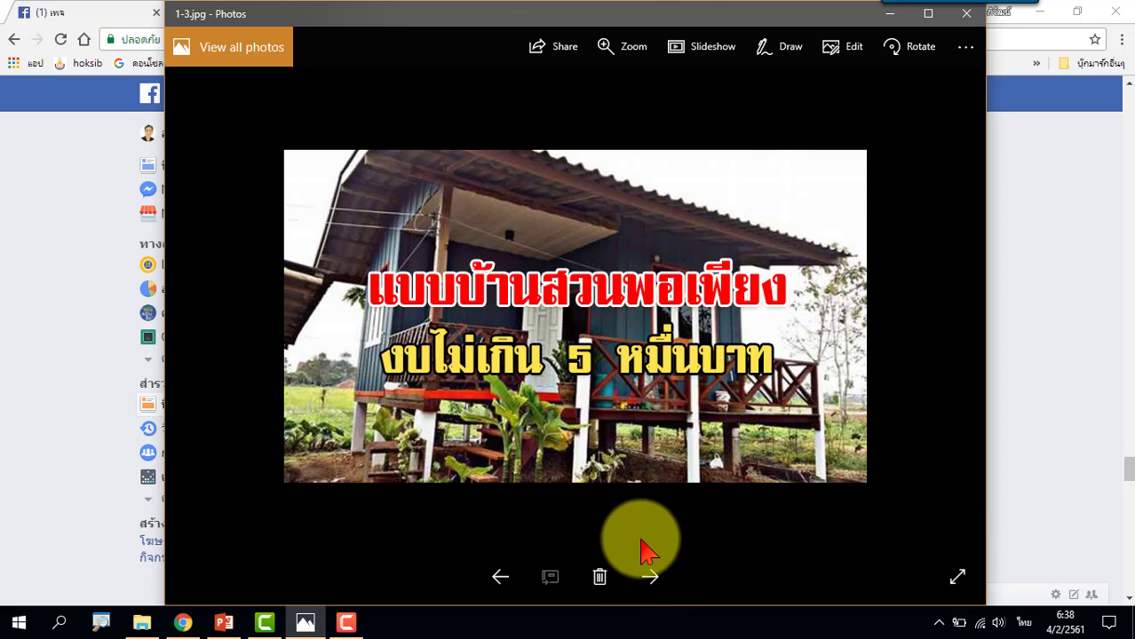
{"action": "left_click", "coordinate": [650, 577]}
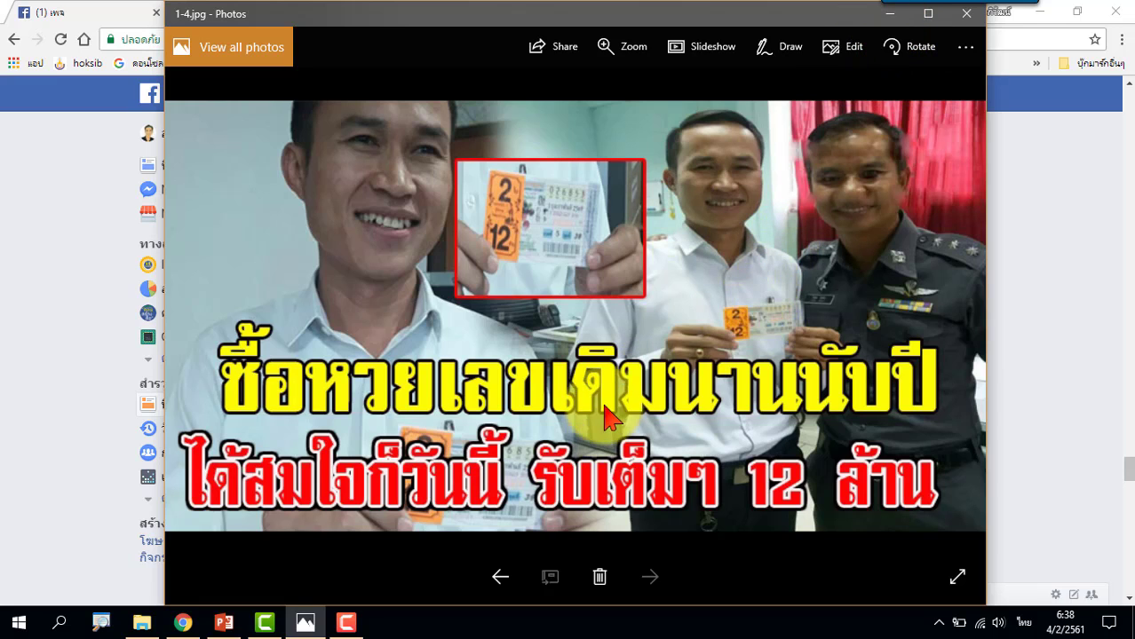
{"action": "left_click", "coordinate": [889, 14]}
{"action": "left_click", "coordinate": [266, 14]}
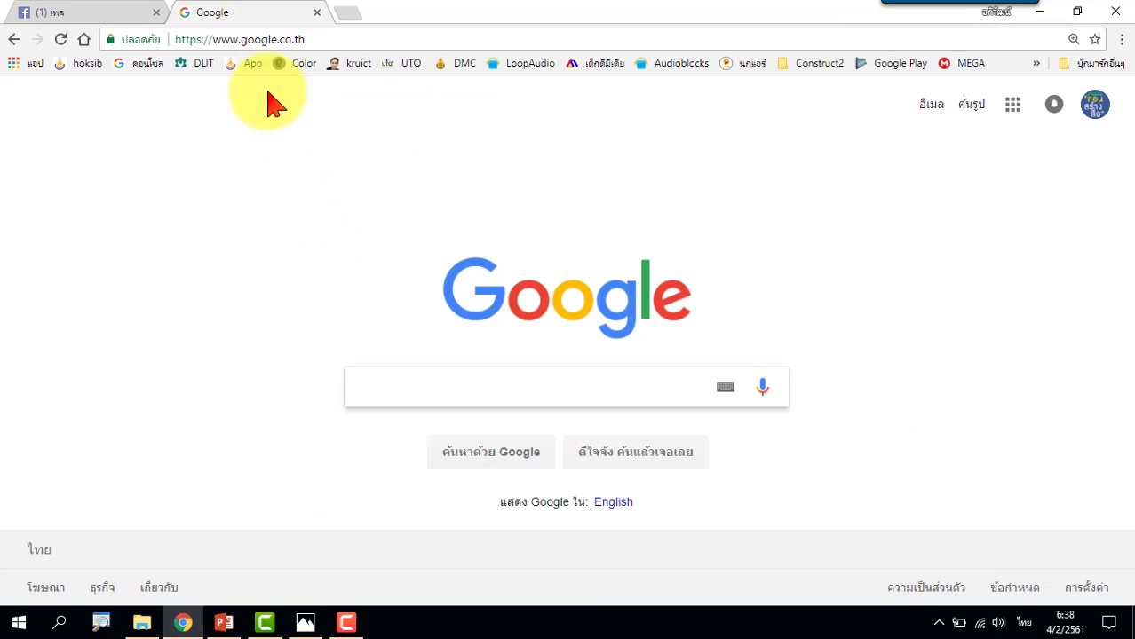
Load f0nt.com in the current Chrome tab via the autocompleted address.
{"action": "left_click", "coordinate": [264, 40]}
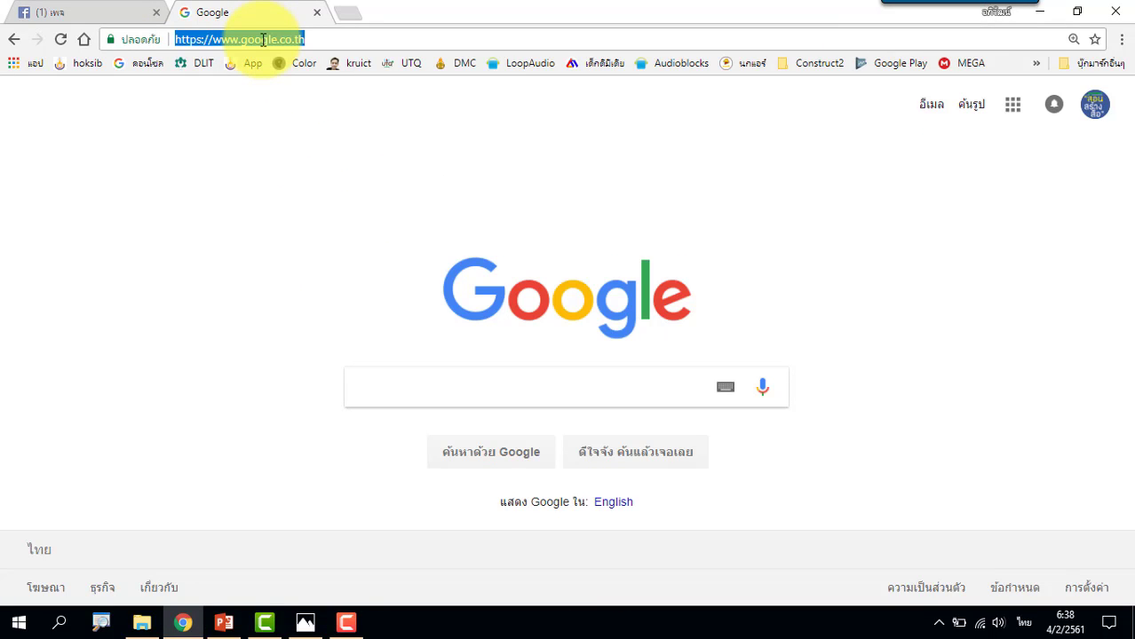
{"action": "type", "text": "f"}
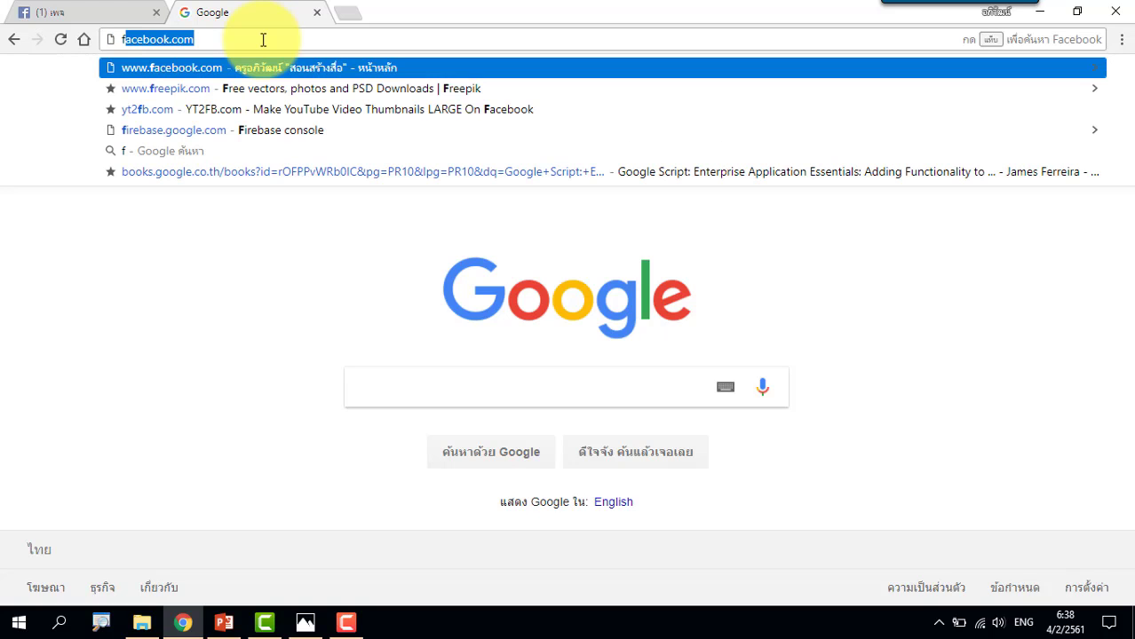
{"action": "type", "text": "0nt"}
{"action": "key", "text": "End"}
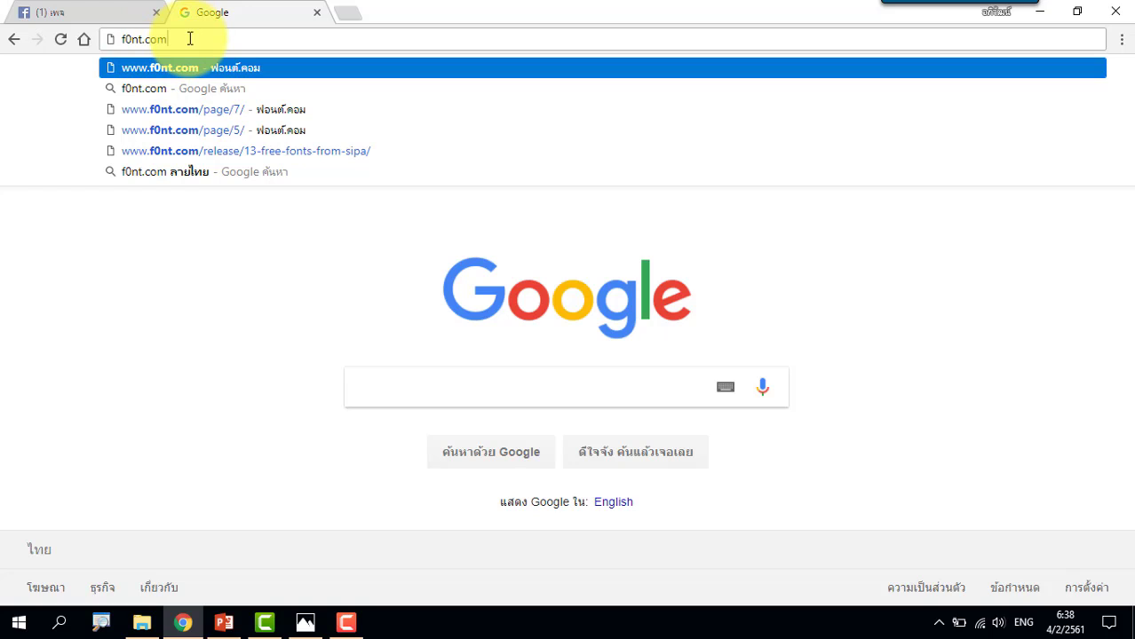
{"action": "key", "text": "Return"}
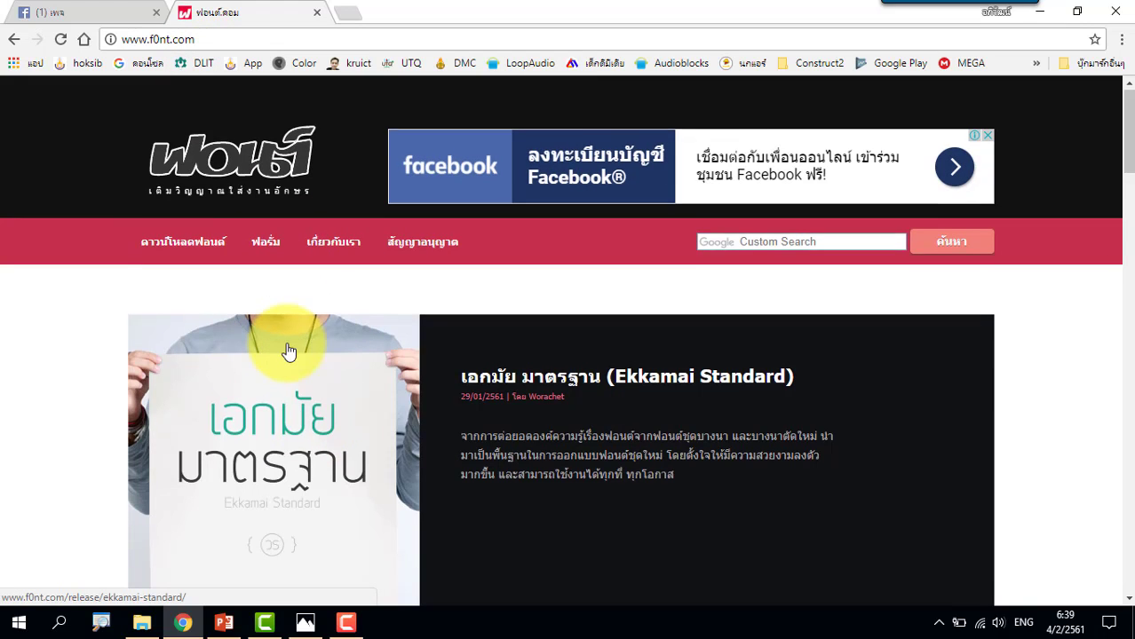
Scroll down the f0nt.com homepage font listings.
{"action": "scroll", "coordinate": [288, 352], "scroll_direction": "down", "scroll_amount": 3}
{"action": "scroll", "coordinate": [288, 354], "scroll_direction": "down", "scroll_amount": 2}
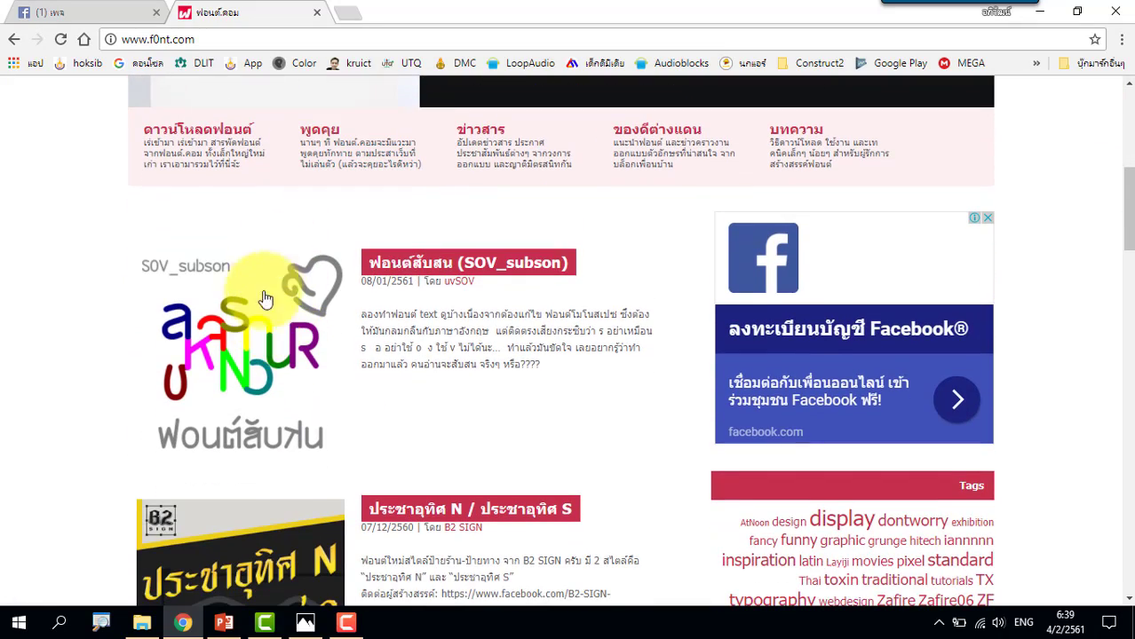
{"action": "scroll", "coordinate": [266, 333], "scroll_direction": "down", "scroll_amount": 1}
{"action": "scroll", "coordinate": [470, 426], "scroll_direction": "down", "scroll_amount": 2}
{"action": "scroll", "coordinate": [544, 404], "scroll_direction": "down", "scroll_amount": 1}
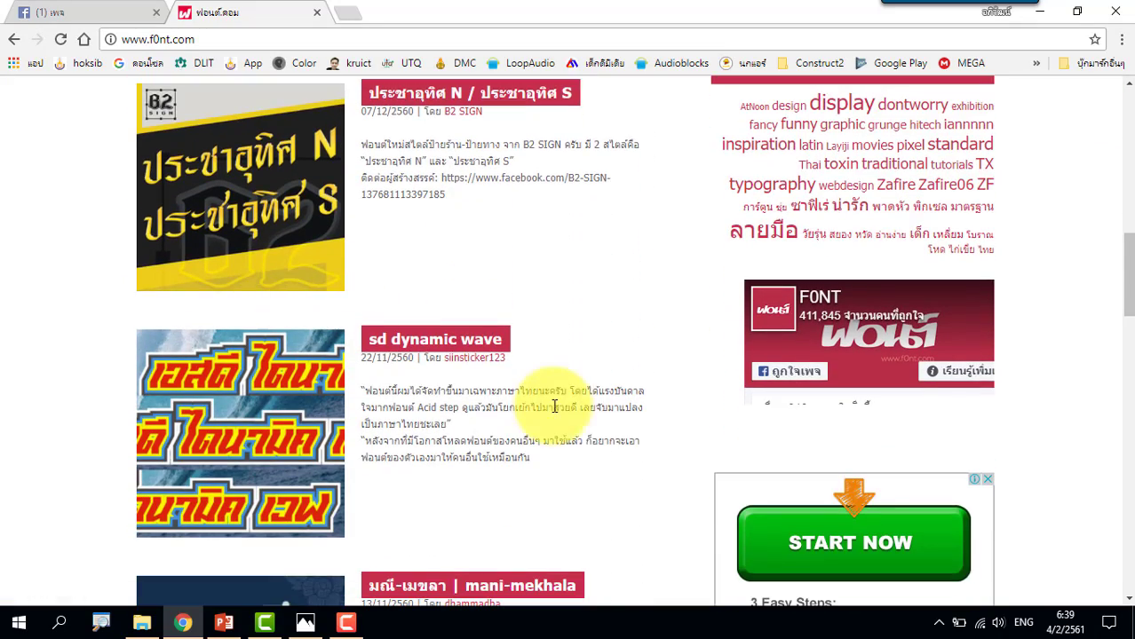
{"action": "scroll", "coordinate": [405, 380], "scroll_direction": "down", "scroll_amount": 2}
{"action": "scroll", "coordinate": [471, 381], "scroll_direction": "down", "scroll_amount": 2}
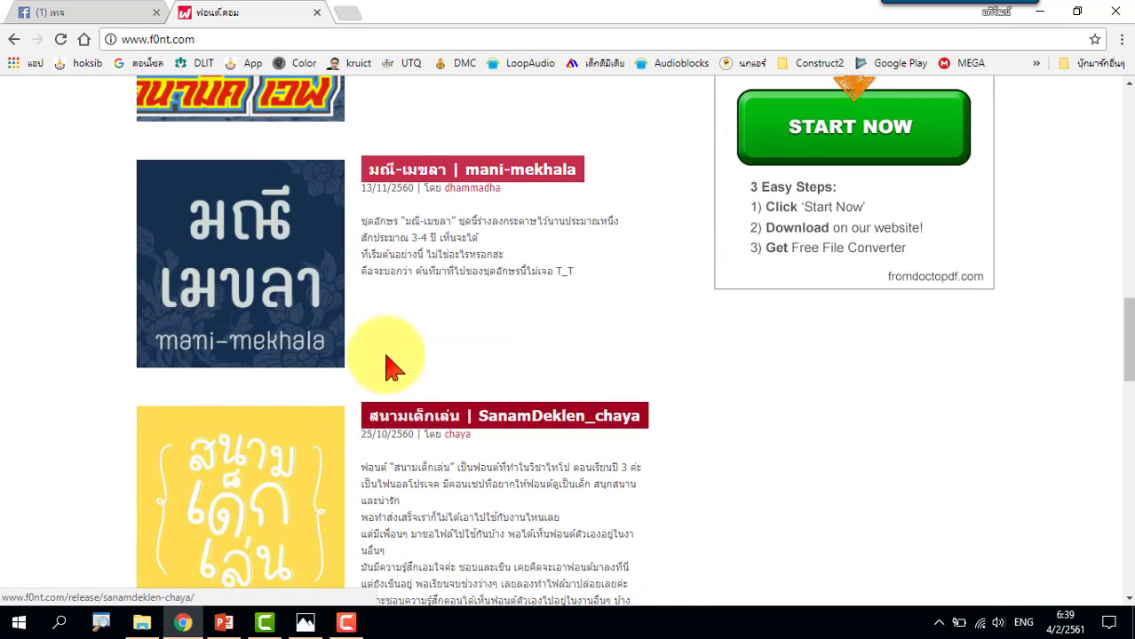
{"action": "scroll", "coordinate": [317, 330], "scroll_direction": "down", "scroll_amount": 4}
{"action": "scroll", "coordinate": [315, 335], "scroll_direction": "down", "scroll_amount": 2}
{"action": "scroll", "coordinate": [306, 326], "scroll_direction": "down", "scroll_amount": 1}
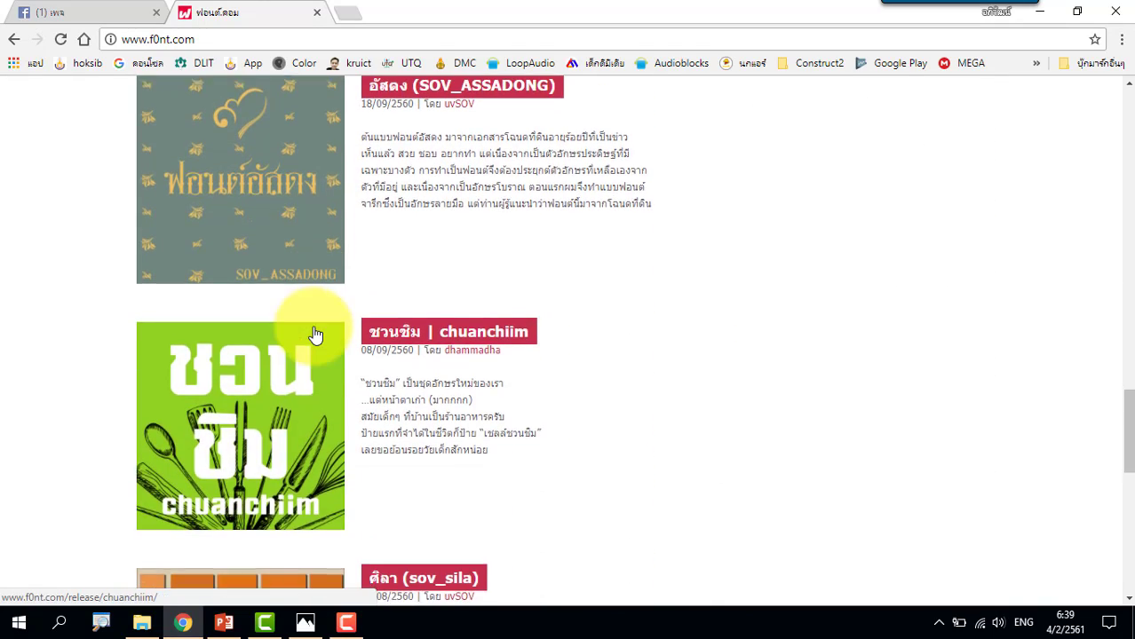
{"action": "scroll", "coordinate": [317, 324], "scroll_direction": "down", "scroll_amount": 4}
{"action": "scroll", "coordinate": [314, 334], "scroll_direction": "down", "scroll_amount": 3}
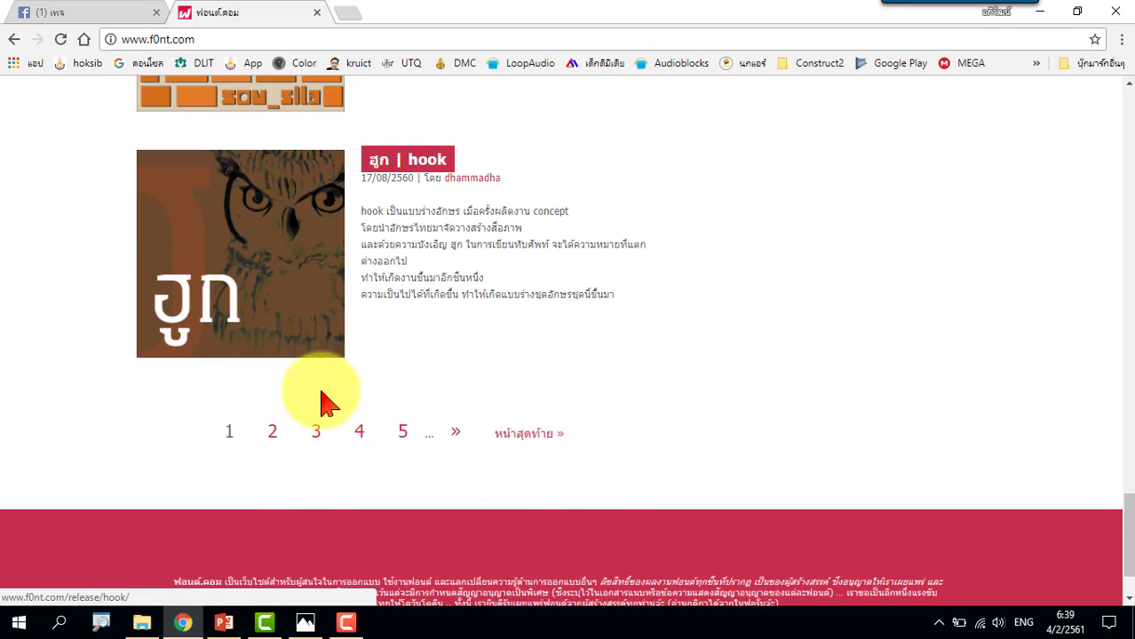
Browse the font listings on pages 2 and 5.
{"action": "left_click", "coordinate": [274, 436]}
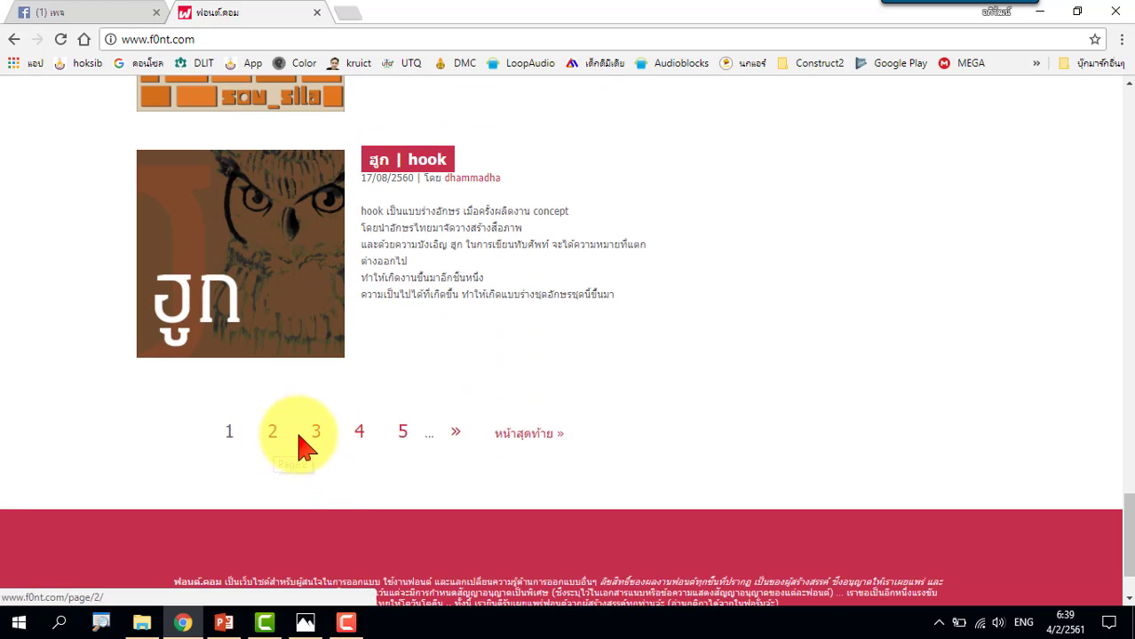
{"action": "left_click", "coordinate": [401, 432]}
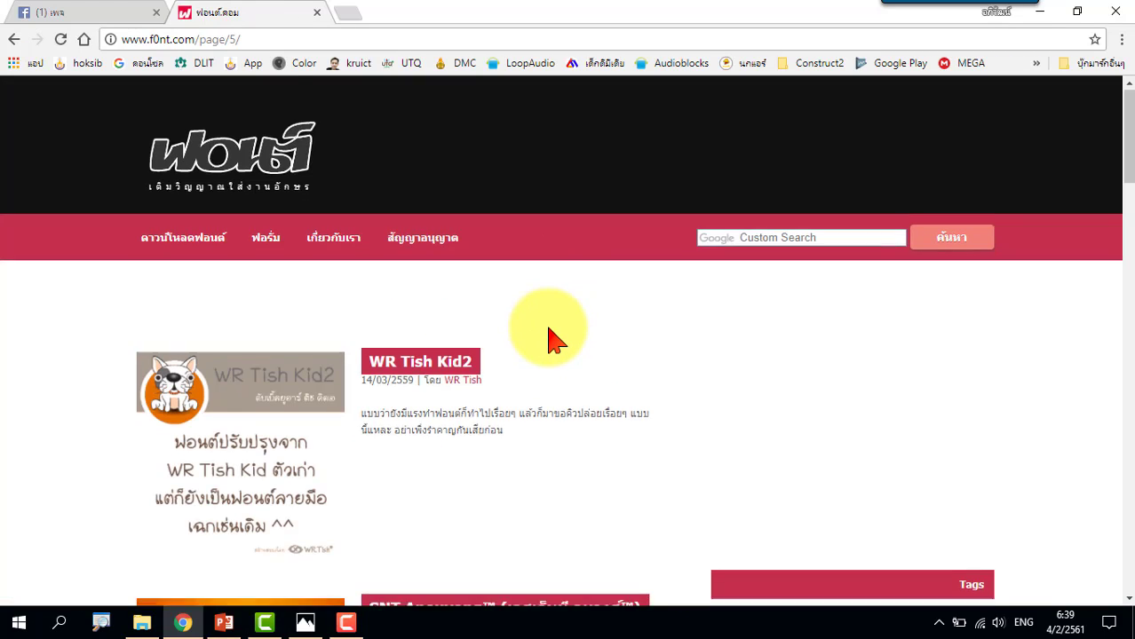
{"action": "scroll", "coordinate": [368, 368], "scroll_direction": "down", "scroll_amount": 5}
{"action": "scroll", "coordinate": [307, 394], "scroll_direction": "down", "scroll_amount": 3}
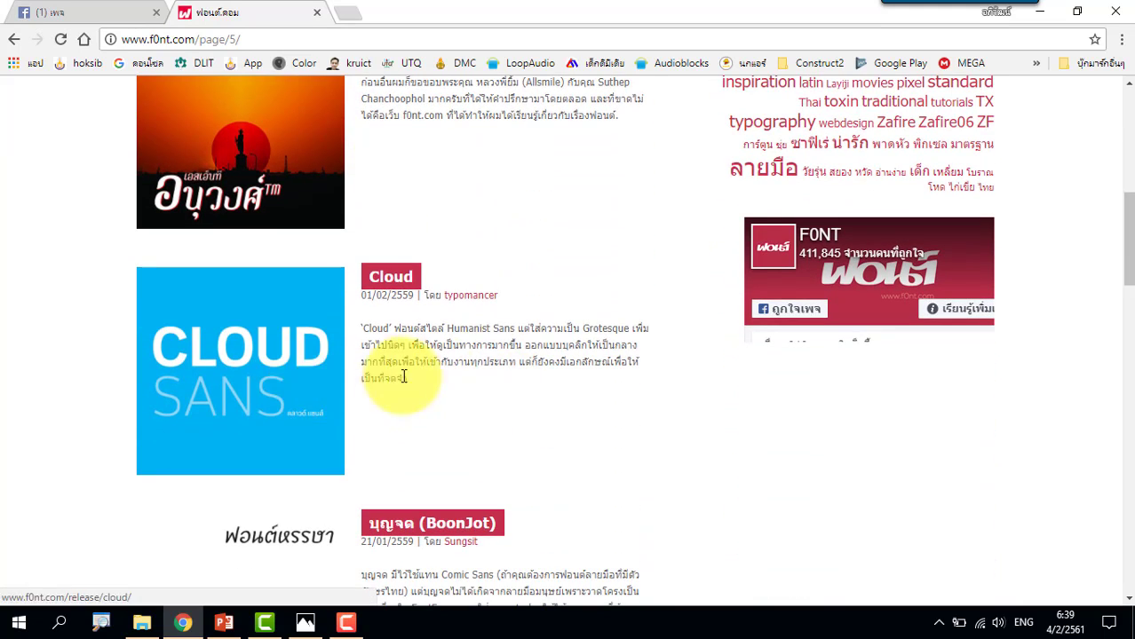
{"action": "scroll", "coordinate": [719, 382], "scroll_direction": "down", "scroll_amount": 1}
{"action": "scroll", "coordinate": [721, 391], "scroll_direction": "down", "scroll_amount": 3}
{"action": "scroll", "coordinate": [721, 390], "scroll_direction": "down", "scroll_amount": 3}
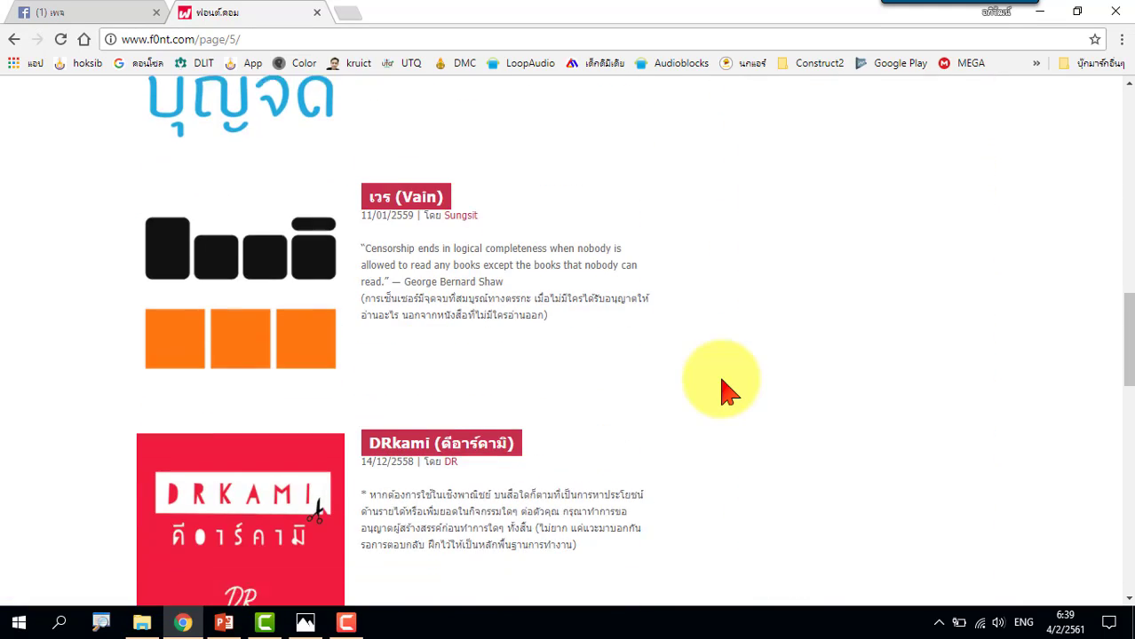
{"action": "scroll", "coordinate": [721, 390], "scroll_direction": "down", "scroll_amount": 4}
{"action": "scroll", "coordinate": [721, 391], "scroll_direction": "down", "scroll_amount": 3}
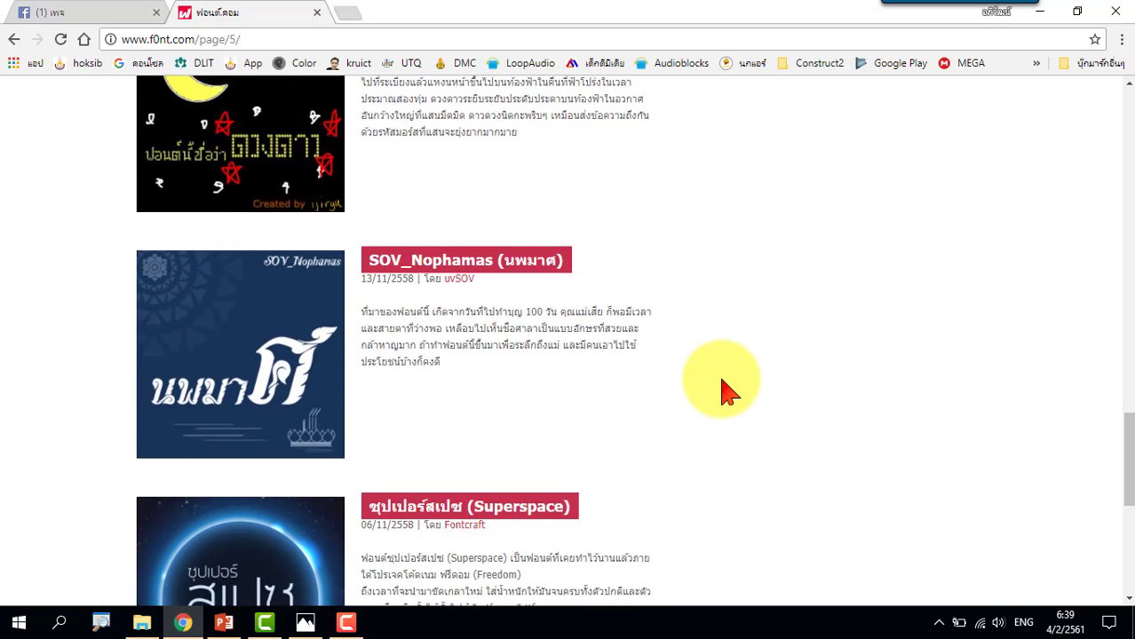
{"action": "scroll", "coordinate": [721, 391], "scroll_direction": "down", "scroll_amount": 3}
Go to listings page 7 and scroll down to the TS-Prachachon-NP font's download box.
{"action": "left_click", "coordinate": [535, 446]}
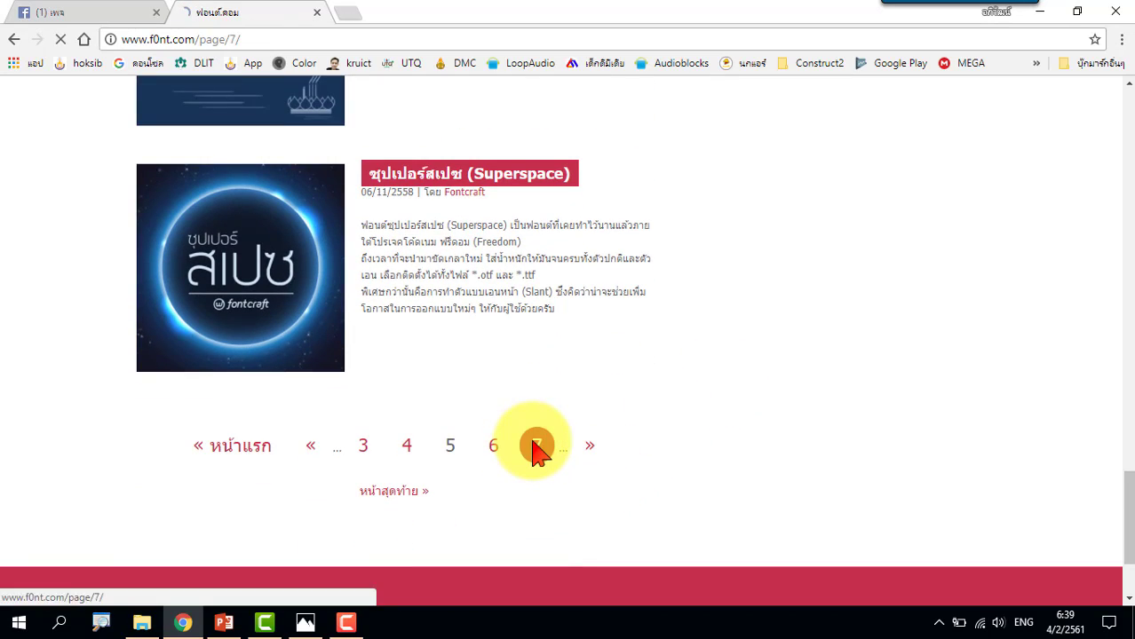
{"action": "scroll", "coordinate": [535, 453], "scroll_direction": "down", "scroll_amount": 1}
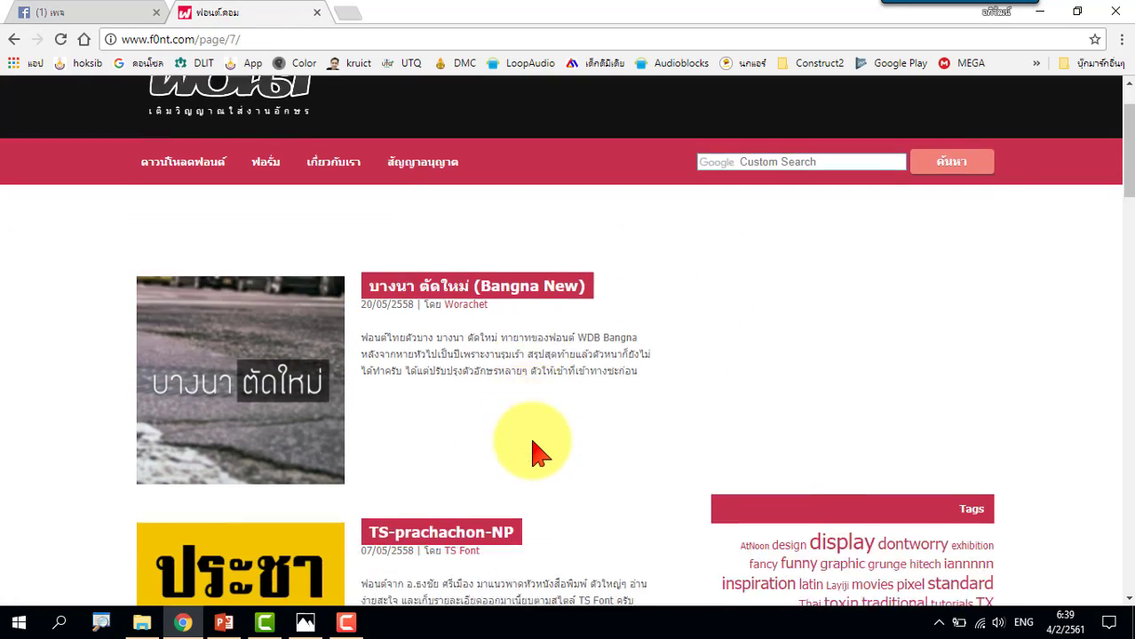
{"action": "scroll", "coordinate": [535, 453], "scroll_direction": "down", "scroll_amount": 1}
{"action": "scroll", "coordinate": [535, 453], "scroll_direction": "down", "scroll_amount": 1}
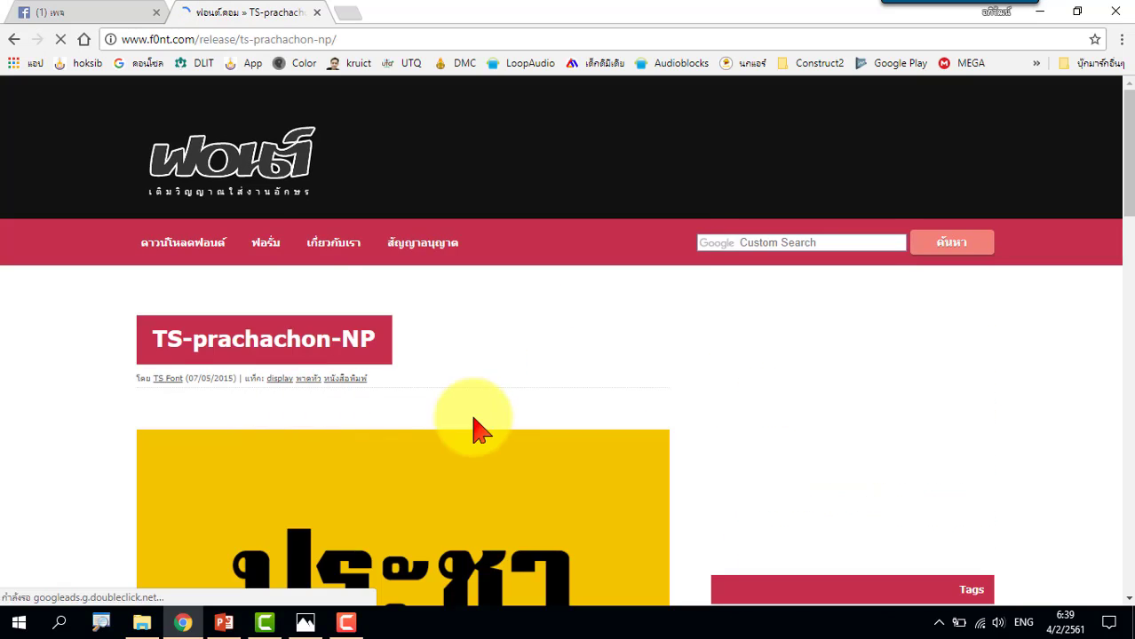
{"action": "scroll", "coordinate": [473, 430], "scroll_direction": "down", "scroll_amount": 3}
{"action": "scroll", "coordinate": [473, 429], "scroll_direction": "down", "scroll_amount": 5}
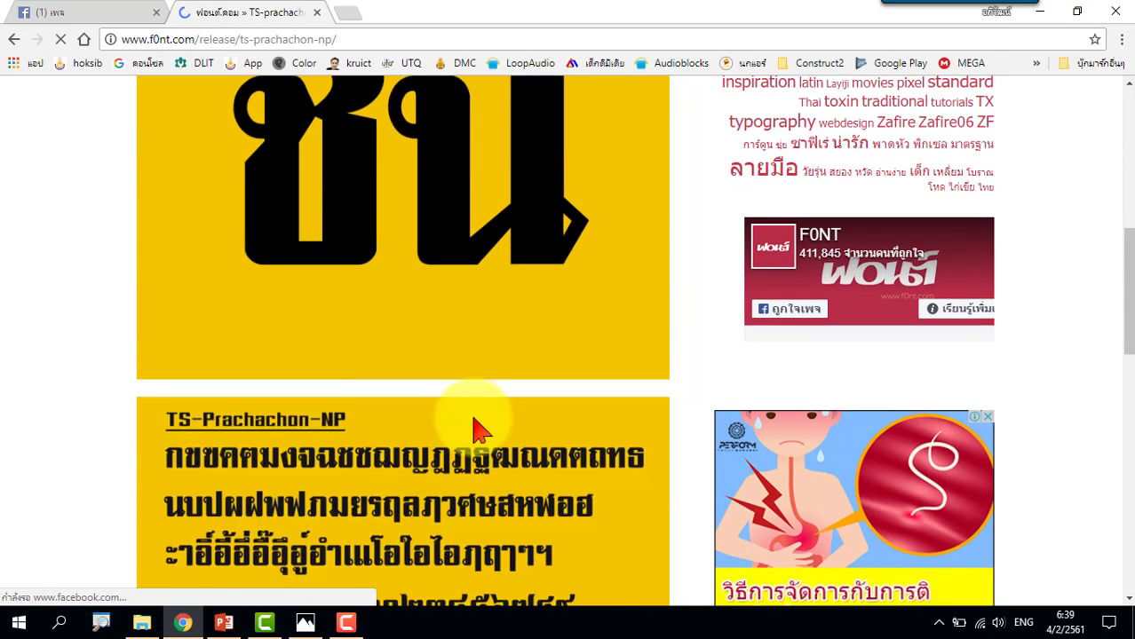
{"action": "scroll", "coordinate": [474, 429], "scroll_direction": "down", "scroll_amount": 4}
{"action": "scroll", "coordinate": [473, 430], "scroll_direction": "down", "scroll_amount": 3}
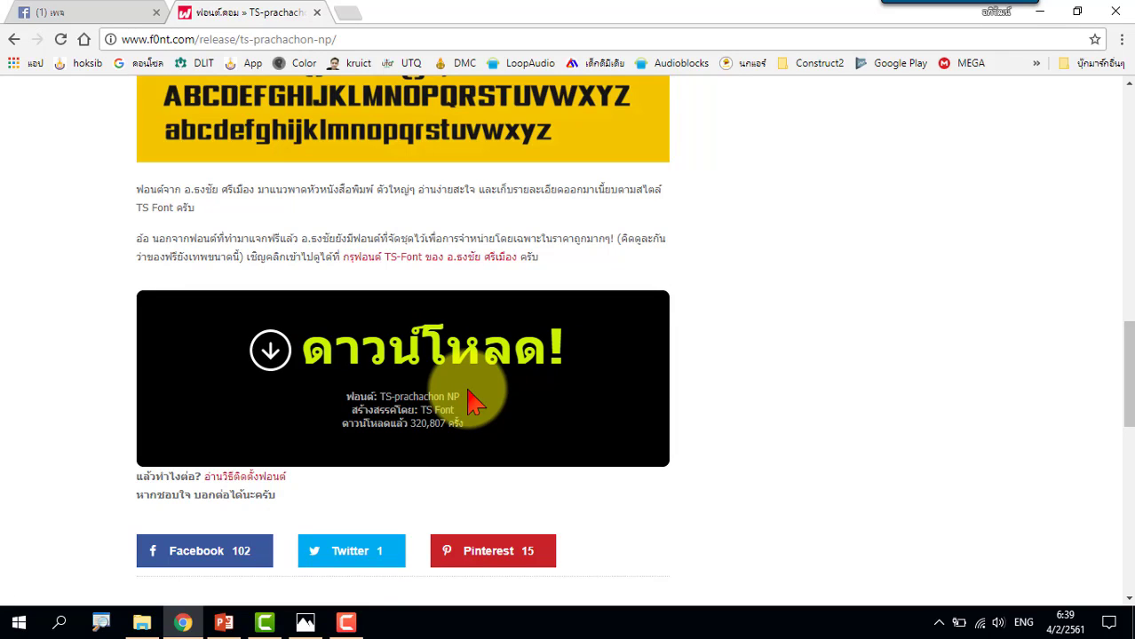
Insert house photo 1-0 onto the PowerPoint slide.
{"action": "left_click", "coordinate": [224, 621]}
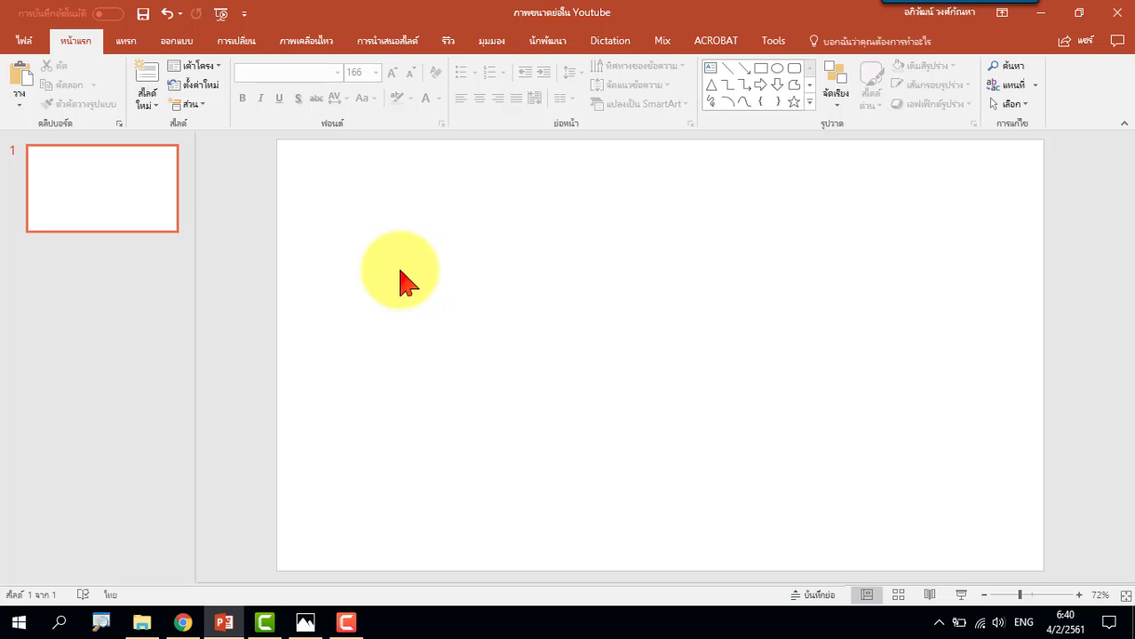
{"action": "left_click", "coordinate": [125, 41]}
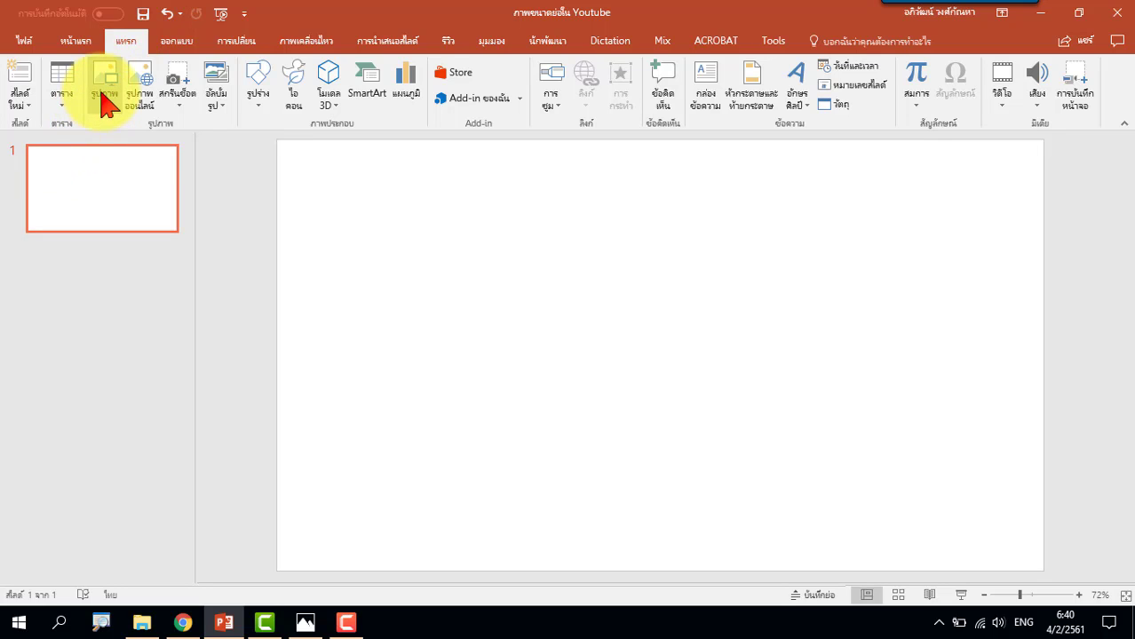
{"action": "left_click", "coordinate": [101, 94]}
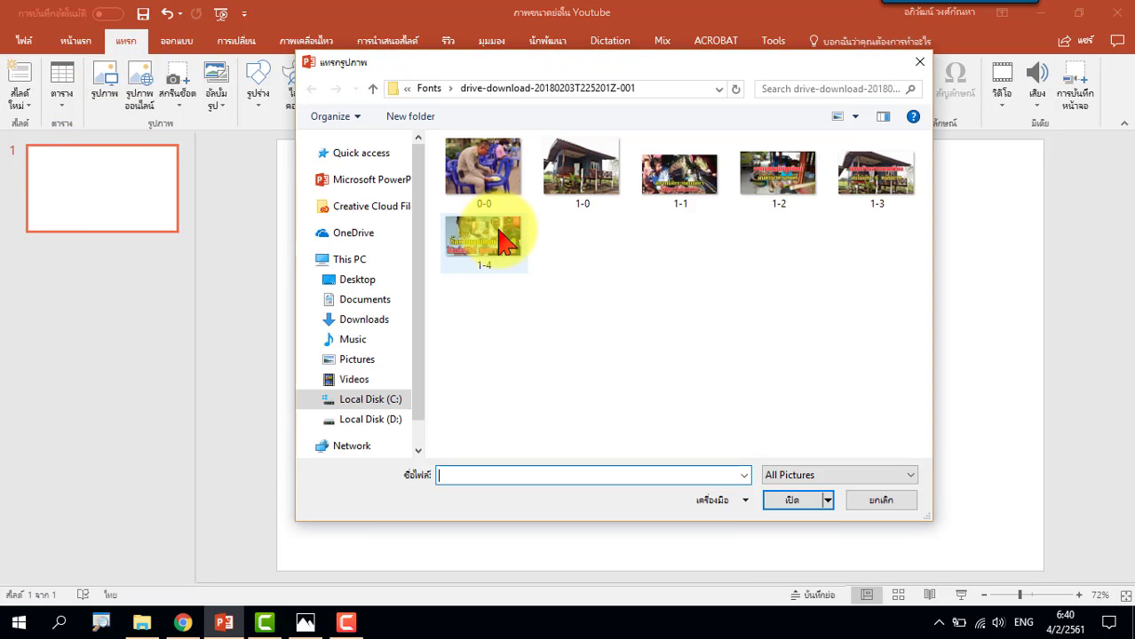
{"action": "left_click", "coordinate": [572, 178]}
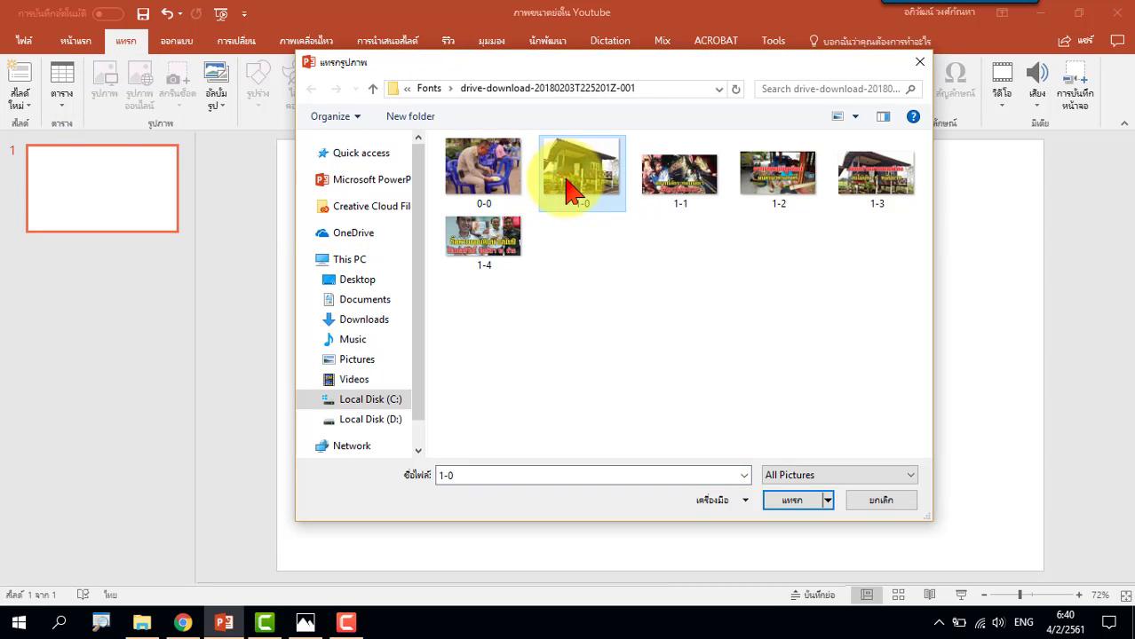
{"action": "left_click", "coordinate": [790, 502]}
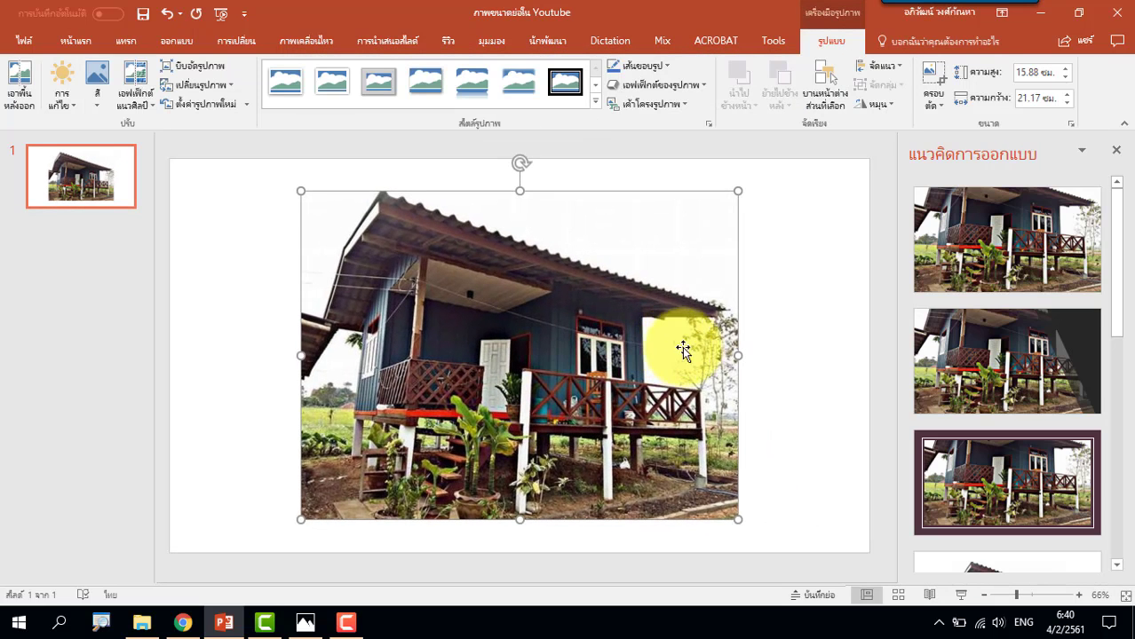
Apply the full-slide photo Design Idea and bring up the reference thumbnail in Photos.
{"action": "left_click", "coordinate": [1017, 269]}
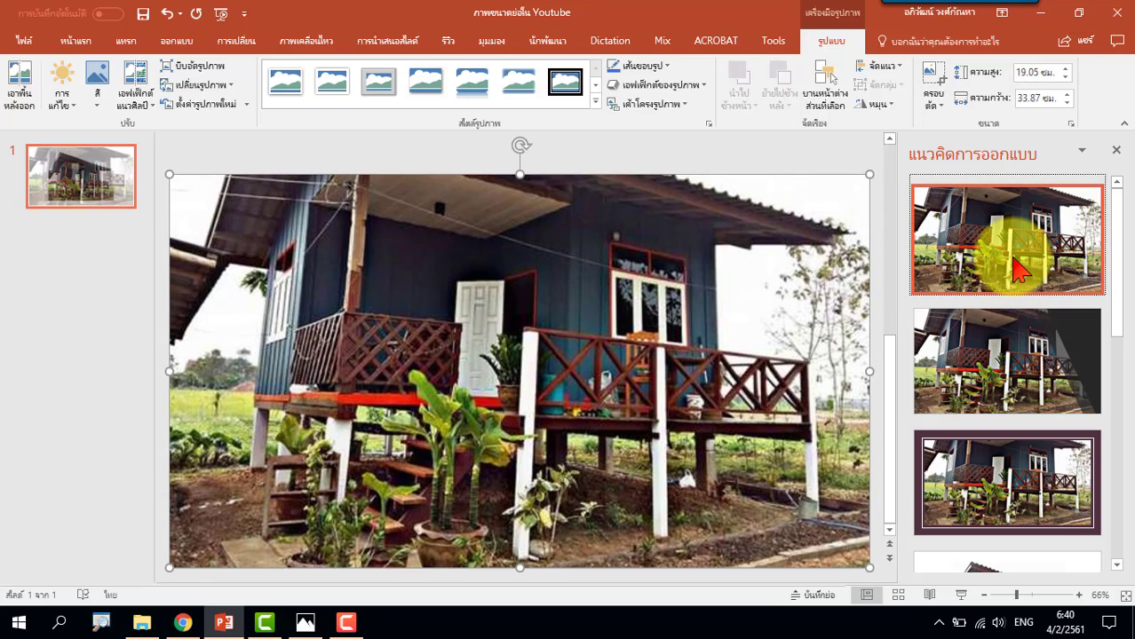
{"action": "left_click", "coordinate": [1116, 149]}
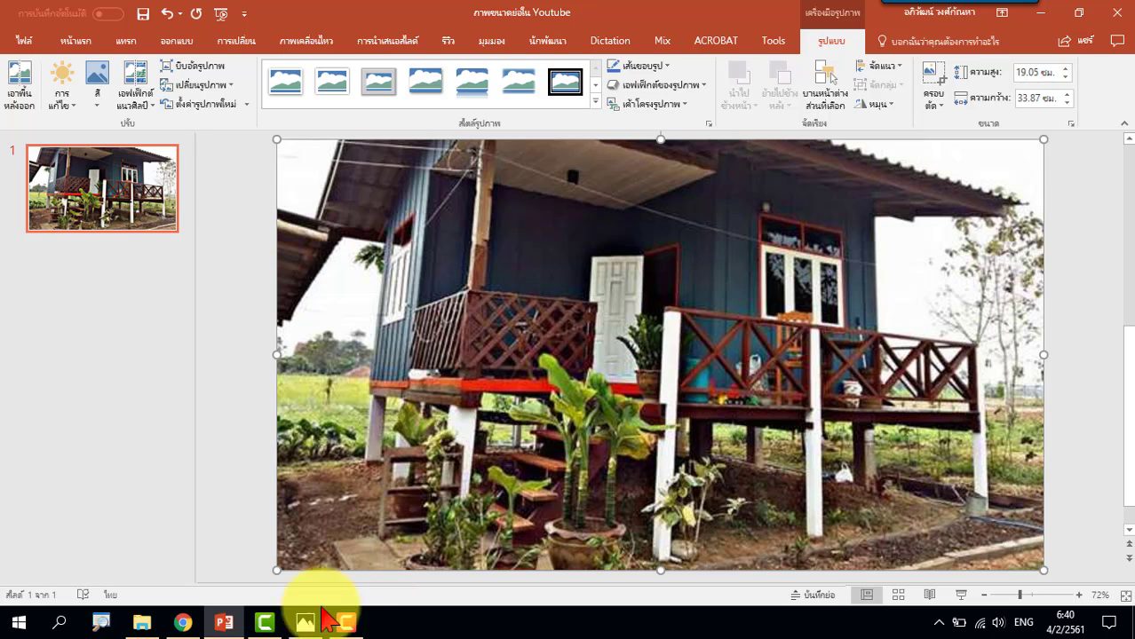
{"action": "left_click", "coordinate": [305, 621]}
View the earlier thumbnail 1-3.jpg, then minimize Photos to return to the slide.
{"action": "left_click", "coordinate": [501, 577]}
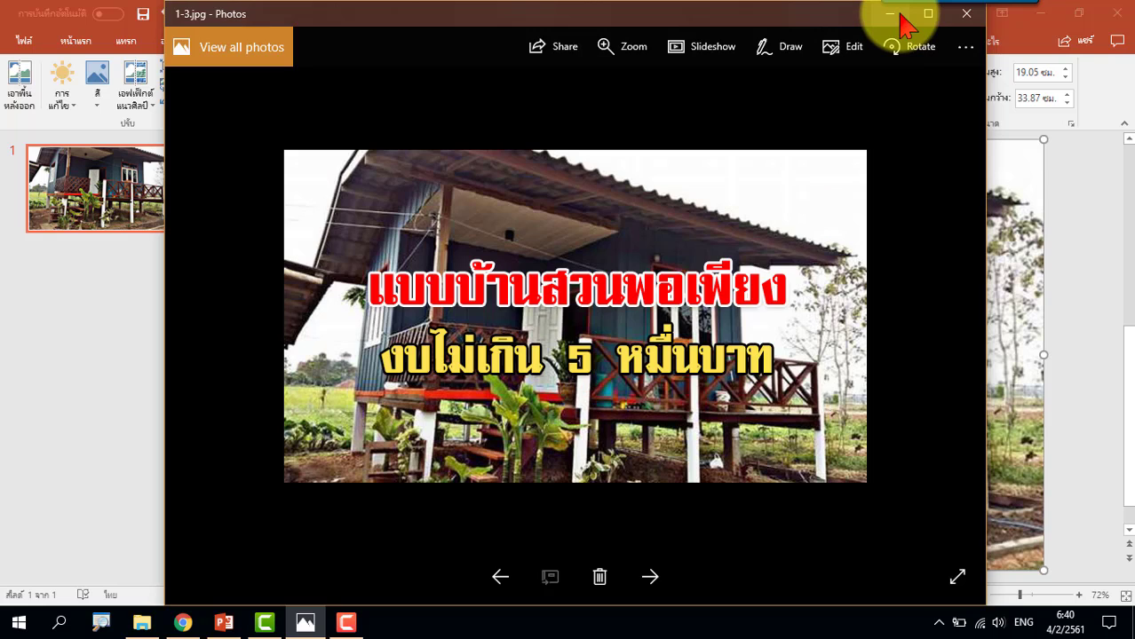
{"action": "left_click", "coordinate": [899, 16]}
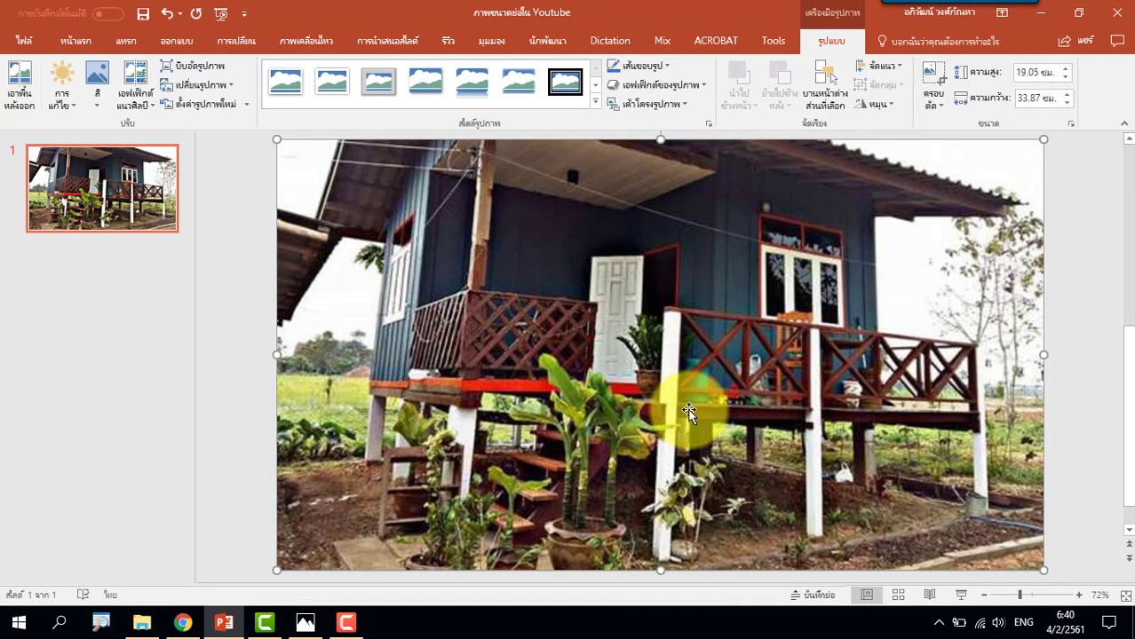
Draw a text box across the photo and type the Thai headline 'แบบบ้าน'.
{"action": "left_click", "coordinate": [133, 46]}
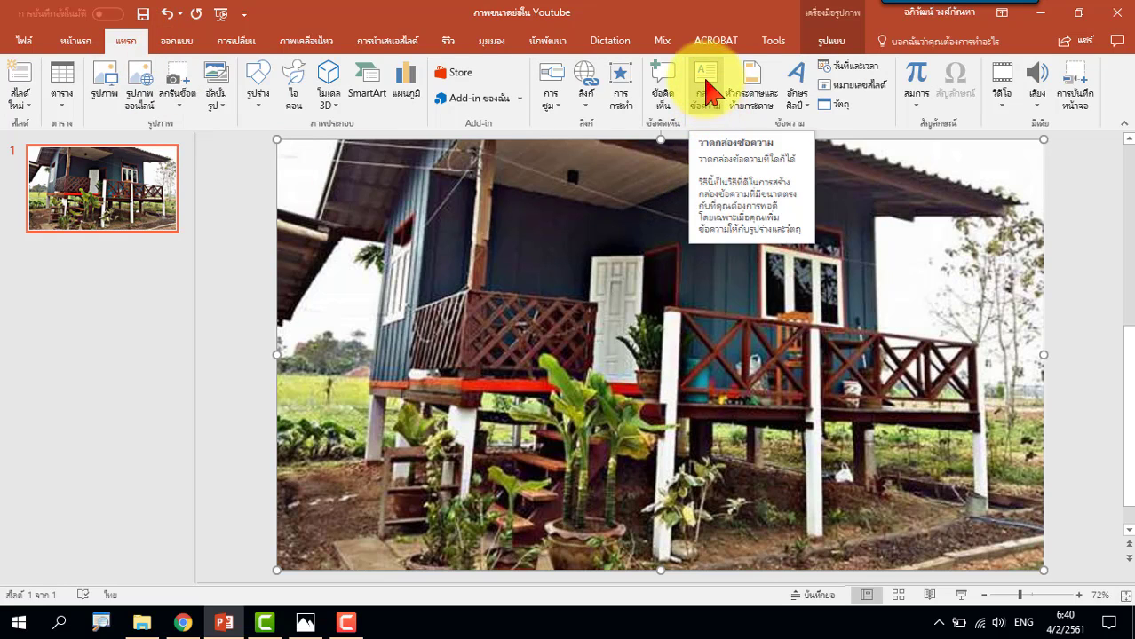
{"action": "left_click", "coordinate": [710, 96]}
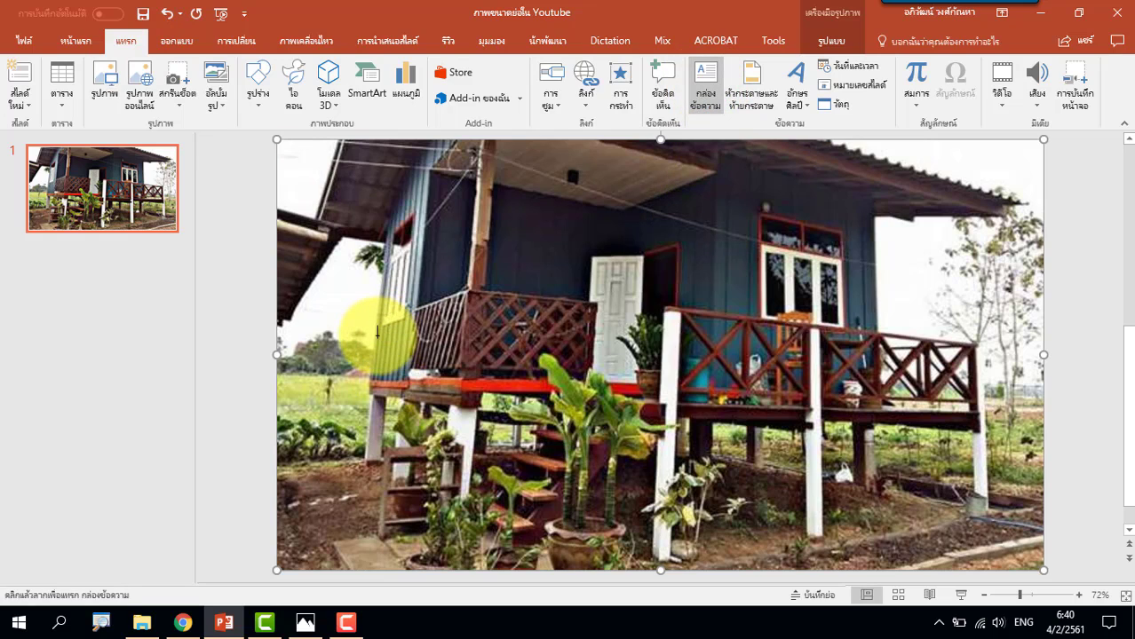
{"action": "mouse_move", "coordinate": [369, 335]}
{"action": "left_mouse_down"}
{"action": "mouse_move", "coordinate": [481, 424]}
{"action": "mouse_move", "coordinate": [954, 444]}
{"action": "left_mouse_up"}
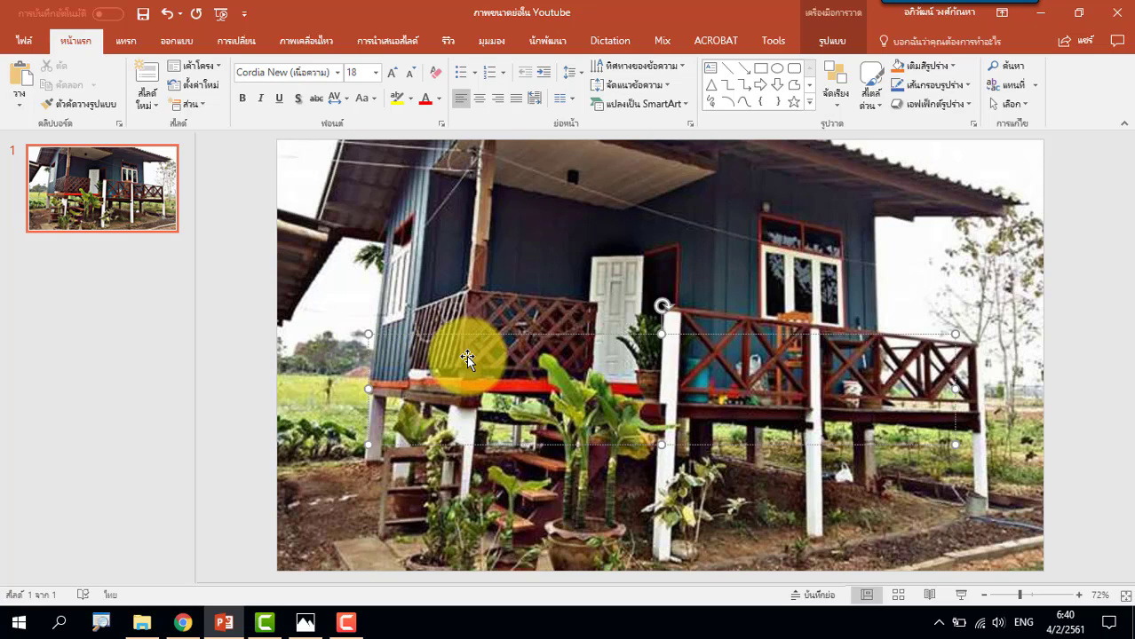
{"action": "key", "text": "grave"}
{"action": "type", "text": "แ"}
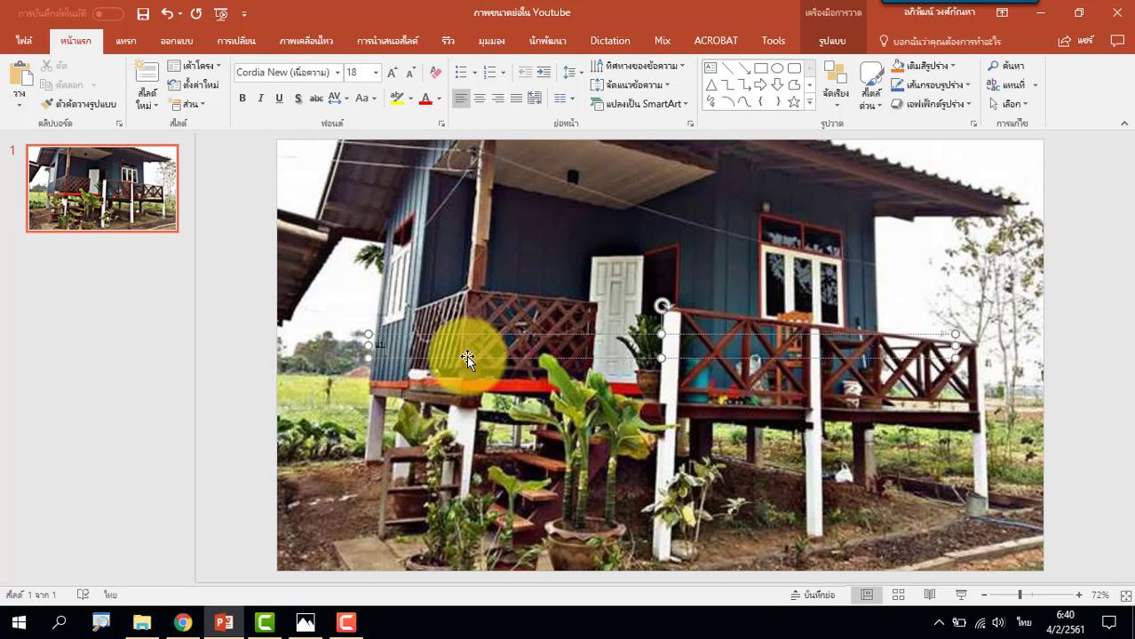
{"action": "type", "text": "บ"}
{"action": "type", "text": "บบ้"}
{"action": "type", "text": "านไม้ยกใต้ถุน"}
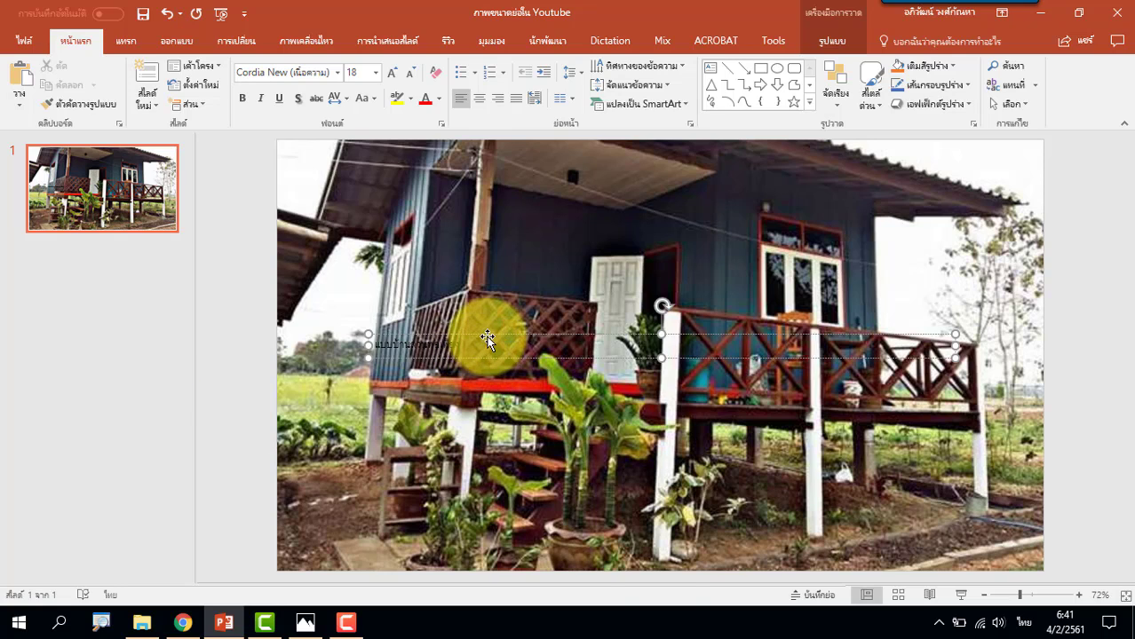
Enlarge the headline text box's font to 72 pt.
{"action": "left_click", "coordinate": [487, 334]}
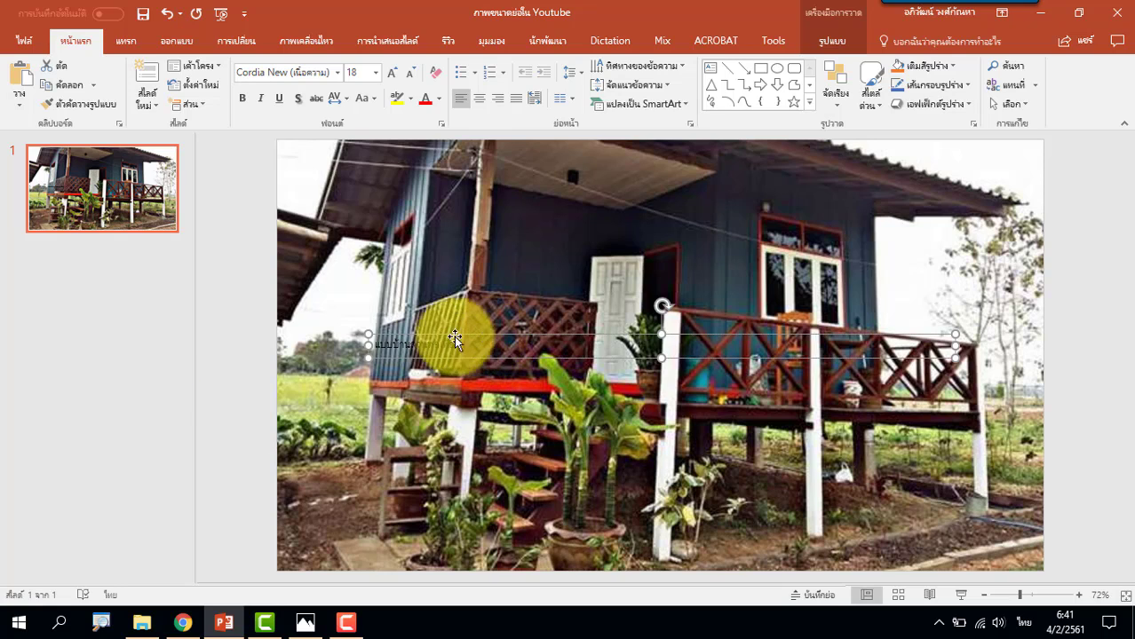
{"action": "left_click", "coordinate": [392, 73]}
{"action": "left_click", "coordinate": [393, 73]}
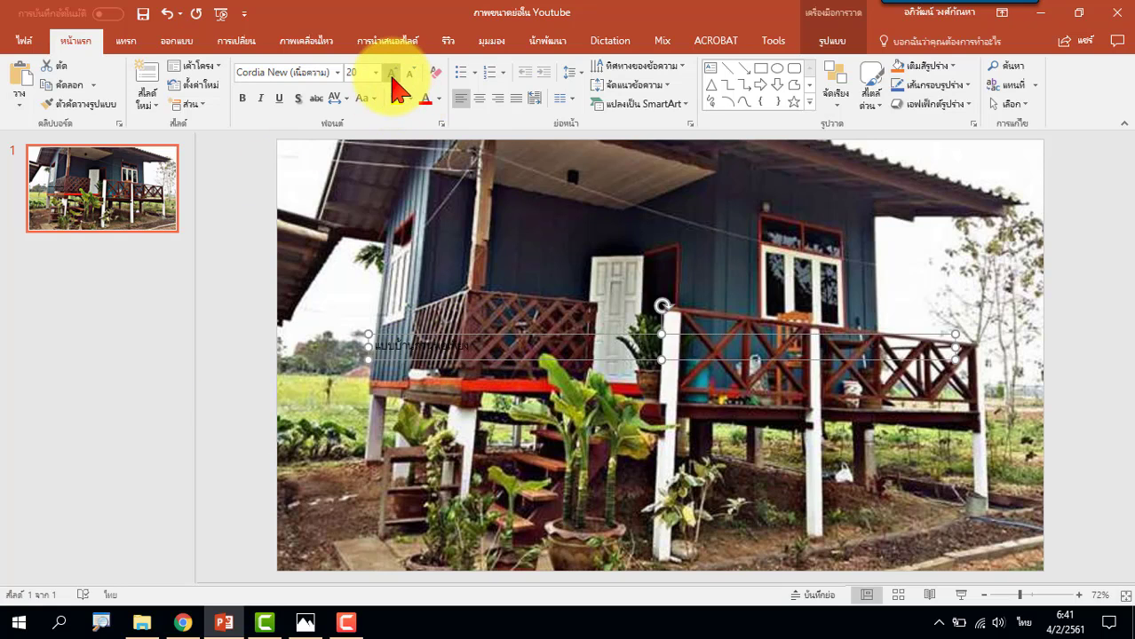
{"action": "left_click", "coordinate": [392, 73]}
{"action": "left_click", "coordinate": [392, 73]}
{"action": "left_click", "coordinate": [393, 73]}
{"action": "left_click", "coordinate": [393, 73]}
{"action": "left_click", "coordinate": [392, 73]}
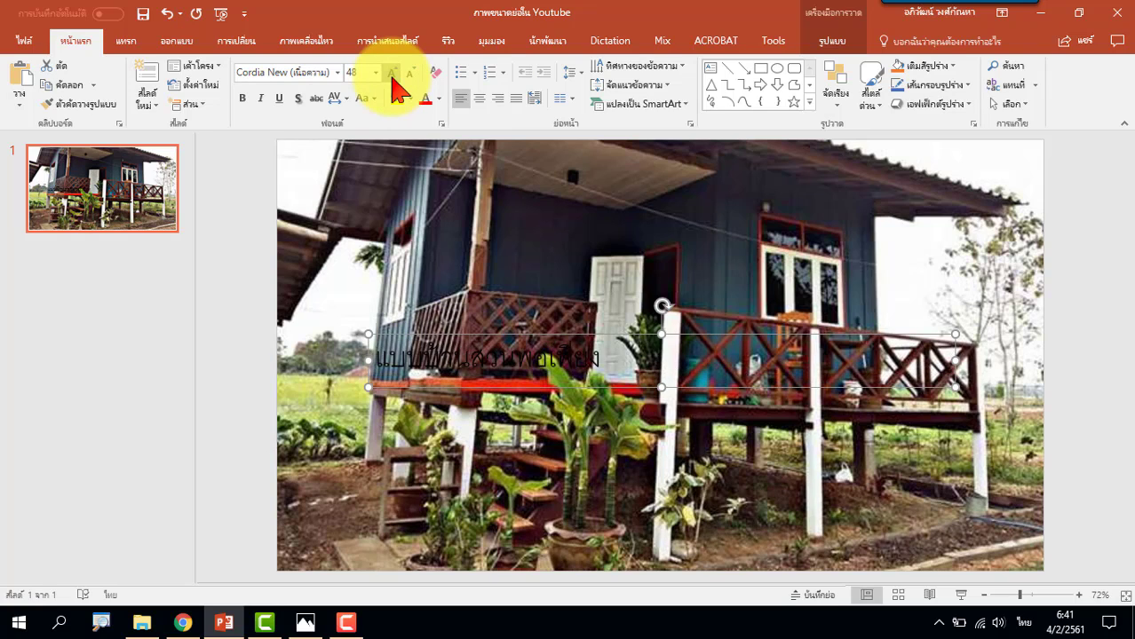
{"action": "left_click", "coordinate": [392, 73]}
{"action": "left_click", "coordinate": [392, 73]}
{"action": "left_click", "coordinate": [392, 73]}
{"action": "left_click", "coordinate": [392, 73]}
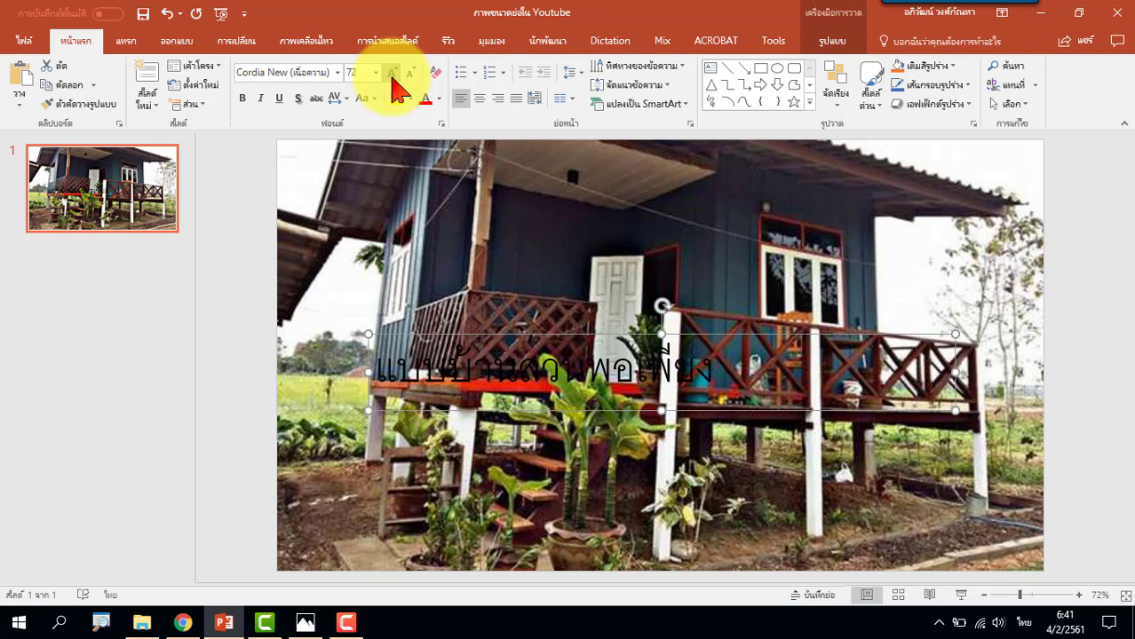
Move the headline up and make it red, centered, in the TS-Prachachon-NP font.
{"action": "mouse_move", "coordinate": [559, 337]}
{"action": "left_mouse_down"}
{"action": "mouse_move", "coordinate": [610, 207]}
{"action": "mouse_move", "coordinate": [561, 230]}
{"action": "left_mouse_up"}
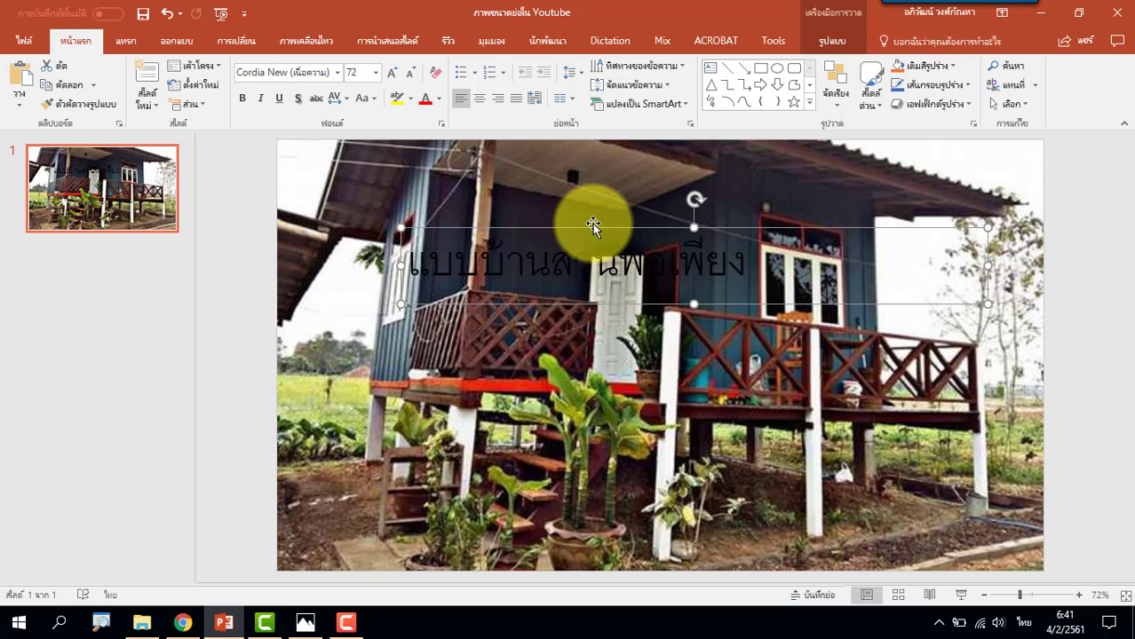
{"action": "left_click", "coordinate": [425, 99]}
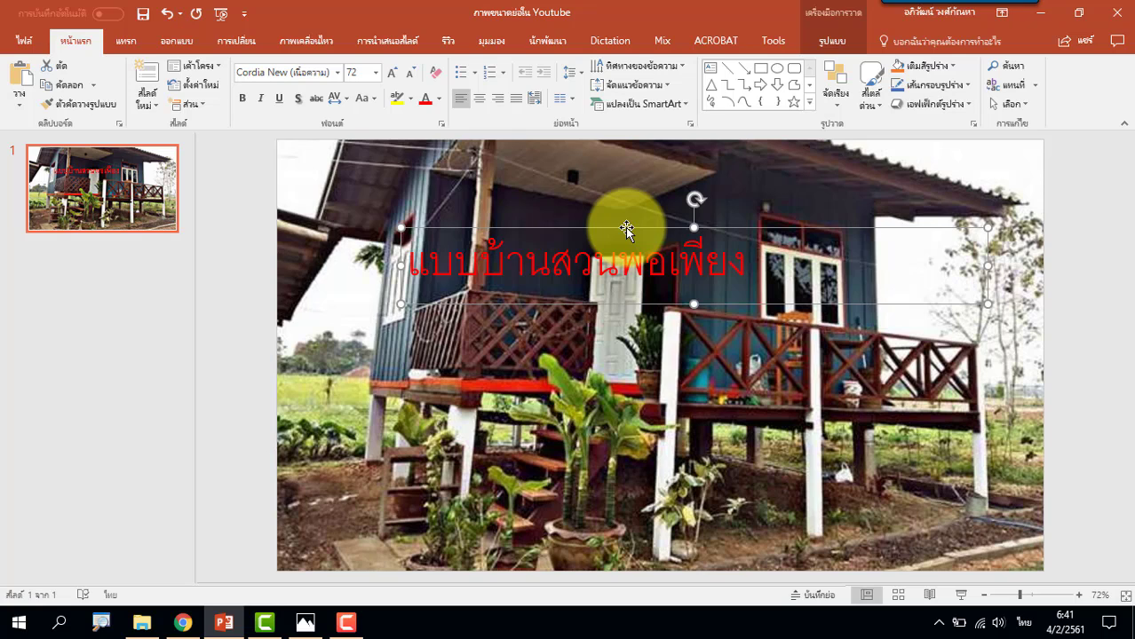
{"action": "left_click", "coordinate": [338, 72]}
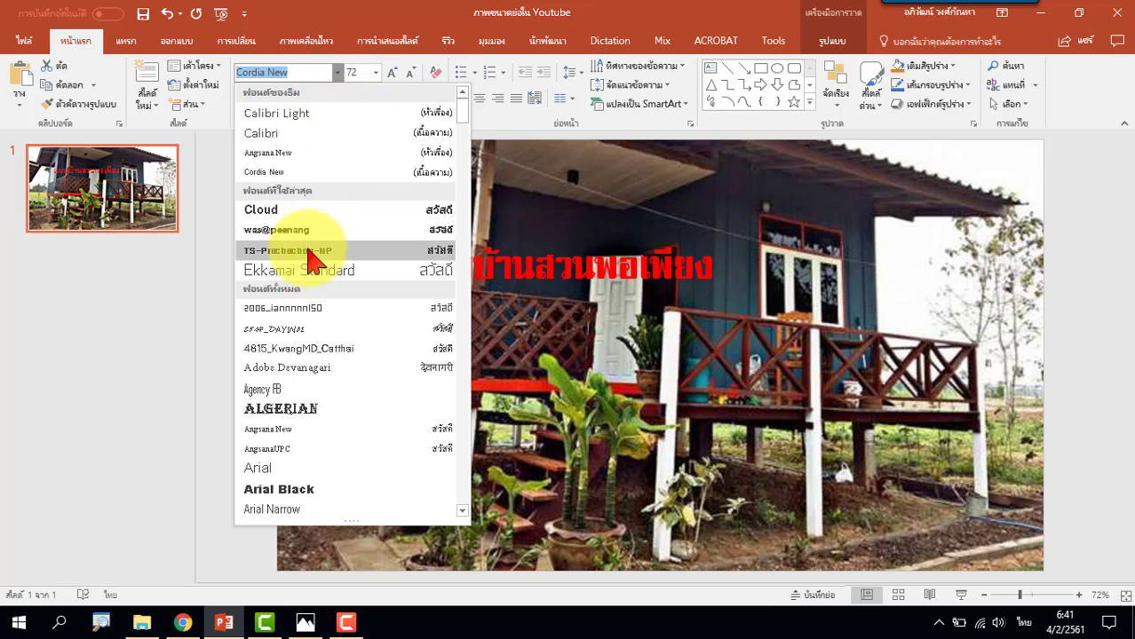
{"action": "left_click", "coordinate": [316, 258]}
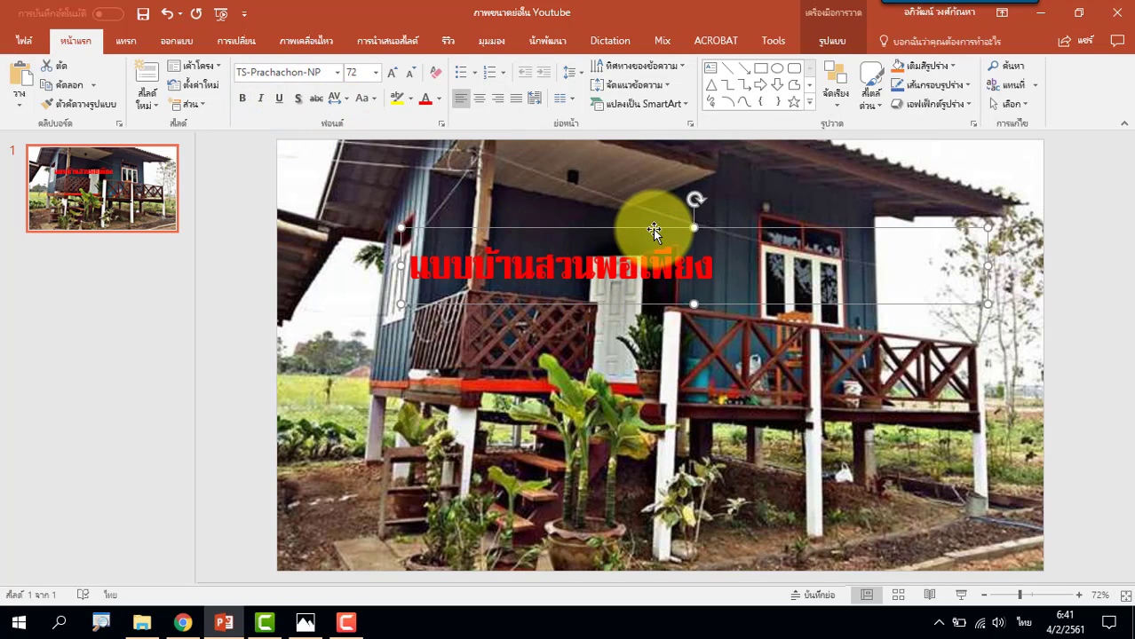
{"action": "left_click", "coordinate": [480, 97]}
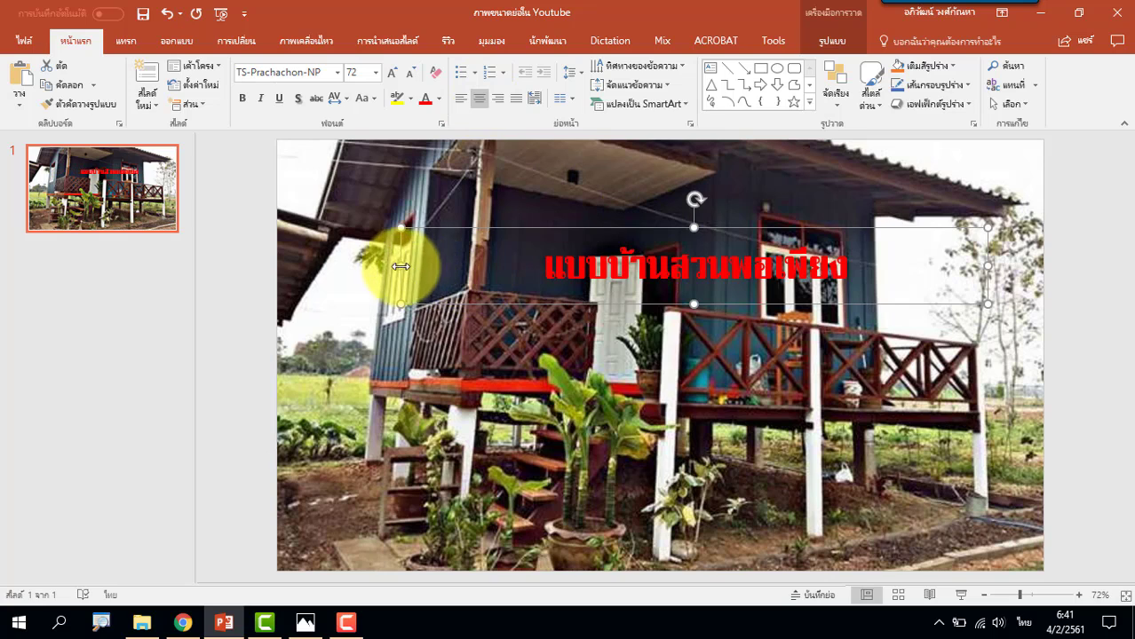
Widen the headline box to both slide edges, enlarge it to 138 pt, and move it lower.
{"action": "left_click_drag", "start_coordinate": [401, 266], "coordinate": [276, 276]}
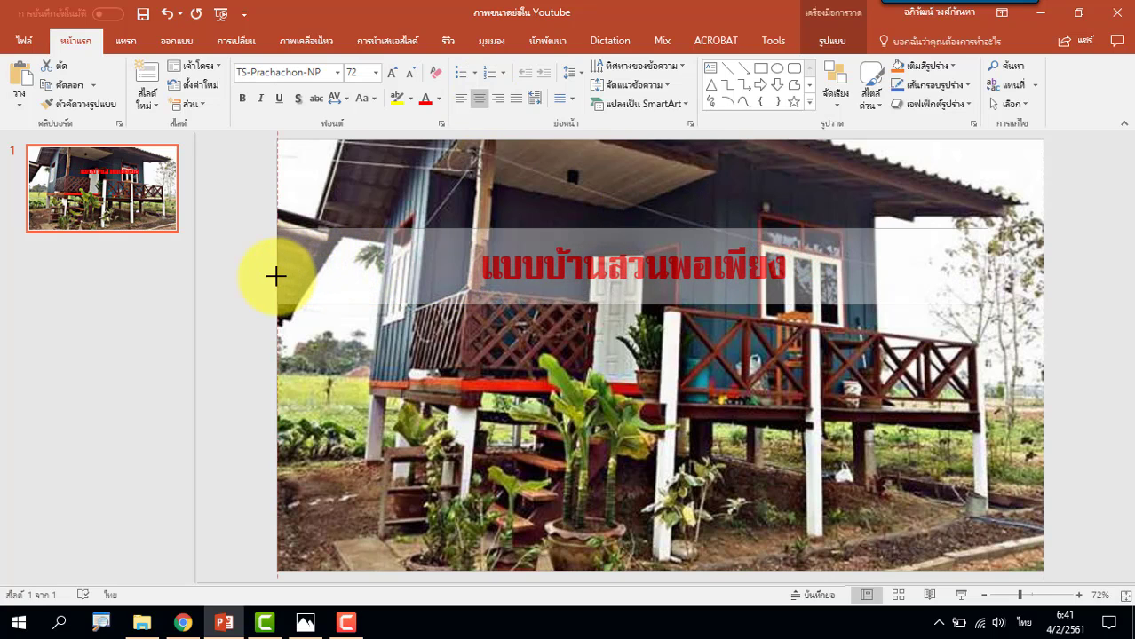
{"action": "left_click_drag", "start_coordinate": [985, 267], "coordinate": [1040, 267]}
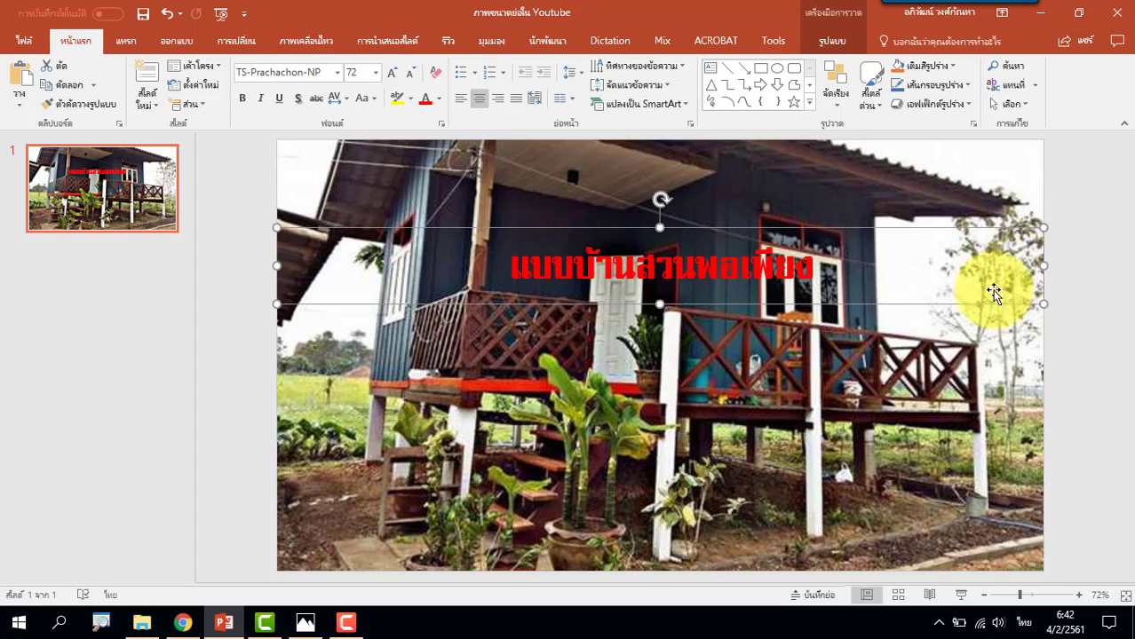
{"action": "left_click", "coordinate": [396, 75]}
{"action": "left_click", "coordinate": [396, 76]}
{"action": "left_click", "coordinate": [396, 76]}
{"action": "left_click", "coordinate": [396, 76]}
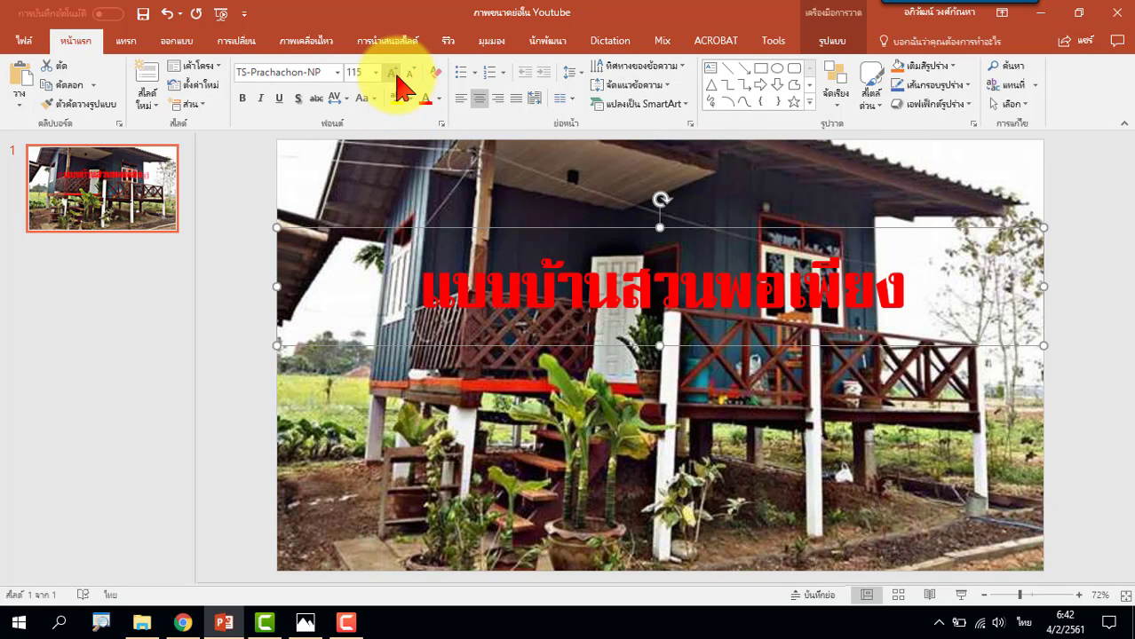
{"action": "left_click", "coordinate": [396, 75]}
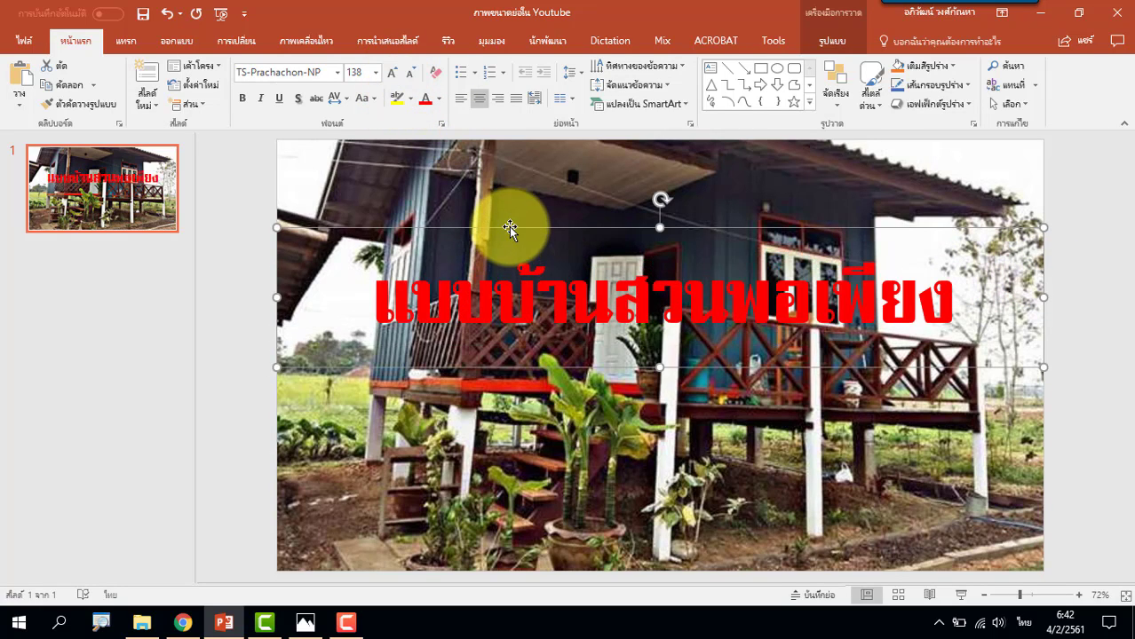
{"action": "left_click_drag", "start_coordinate": [509, 227], "coordinate": [512, 287]}
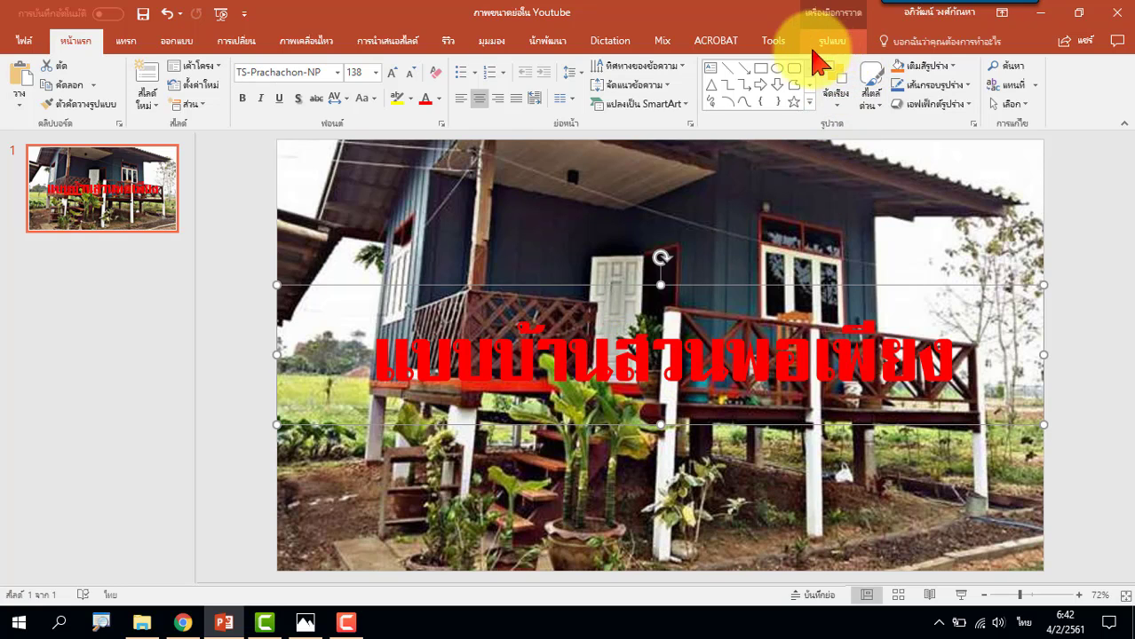
Set the headline's Text Outline to white with a 2¼ pt weight.
{"action": "left_click", "coordinate": [830, 42]}
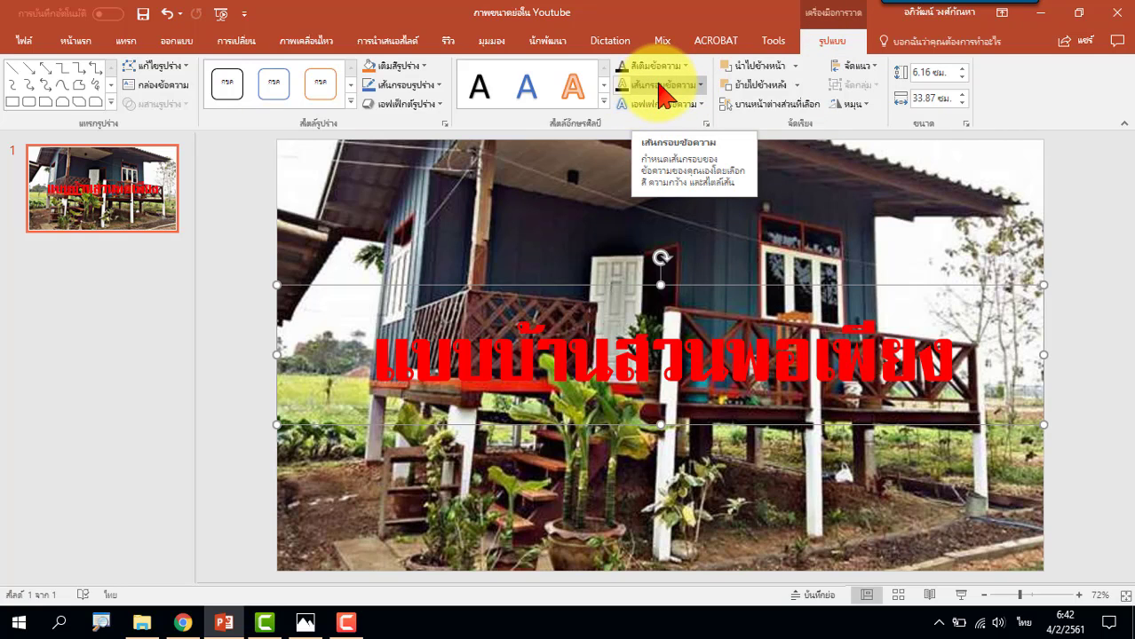
{"action": "left_click", "coordinate": [664, 85]}
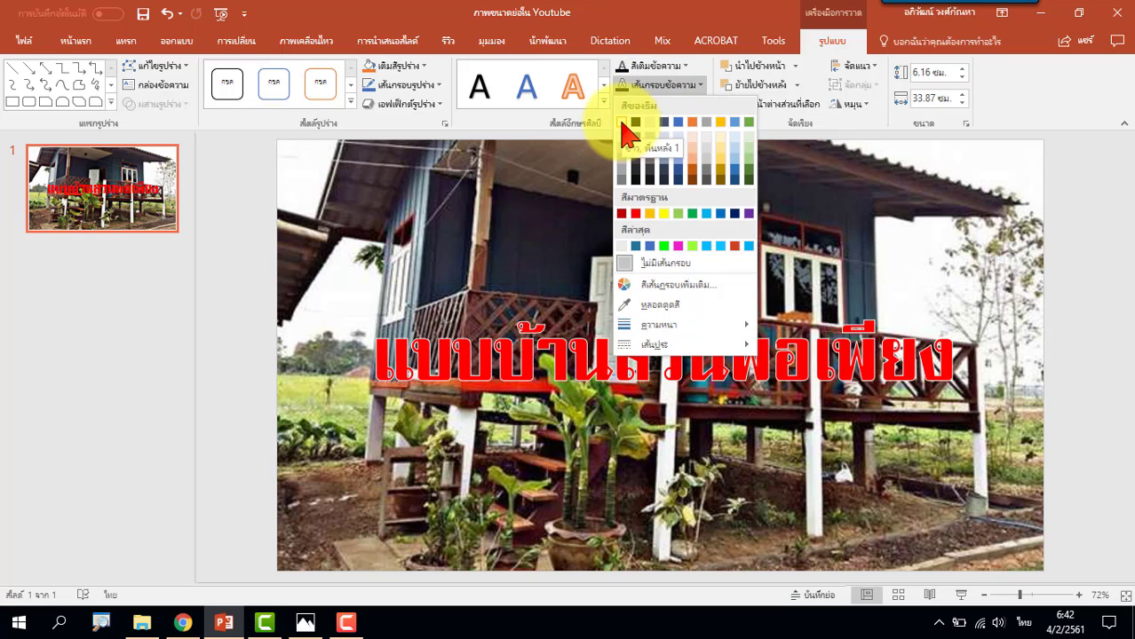
{"action": "left_click", "coordinate": [625, 131]}
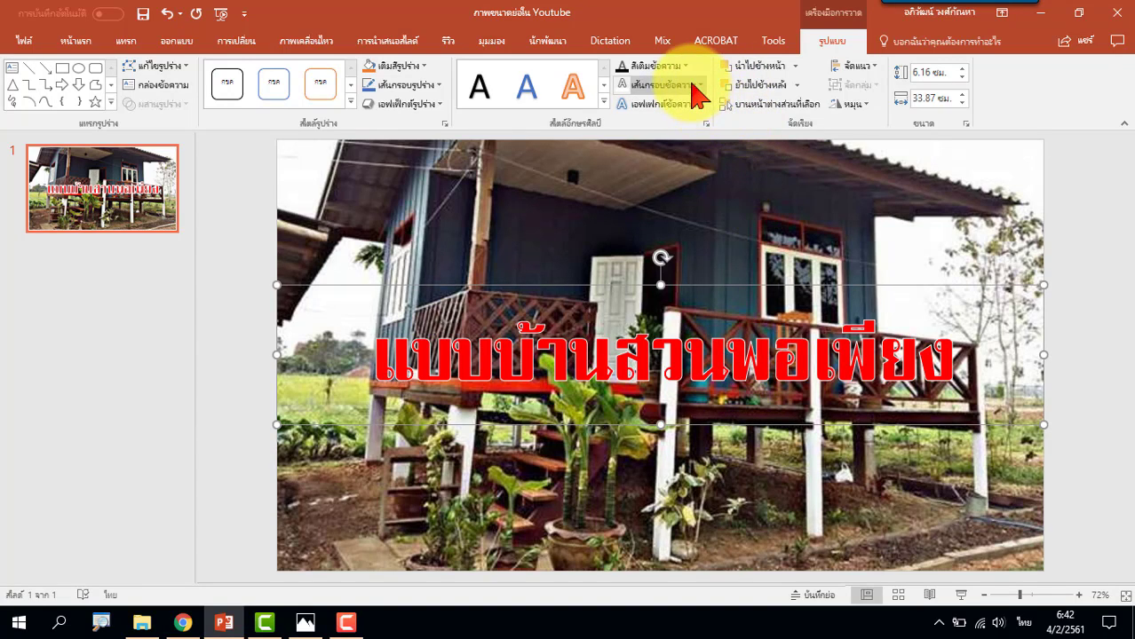
{"action": "left_click", "coordinate": [691, 84]}
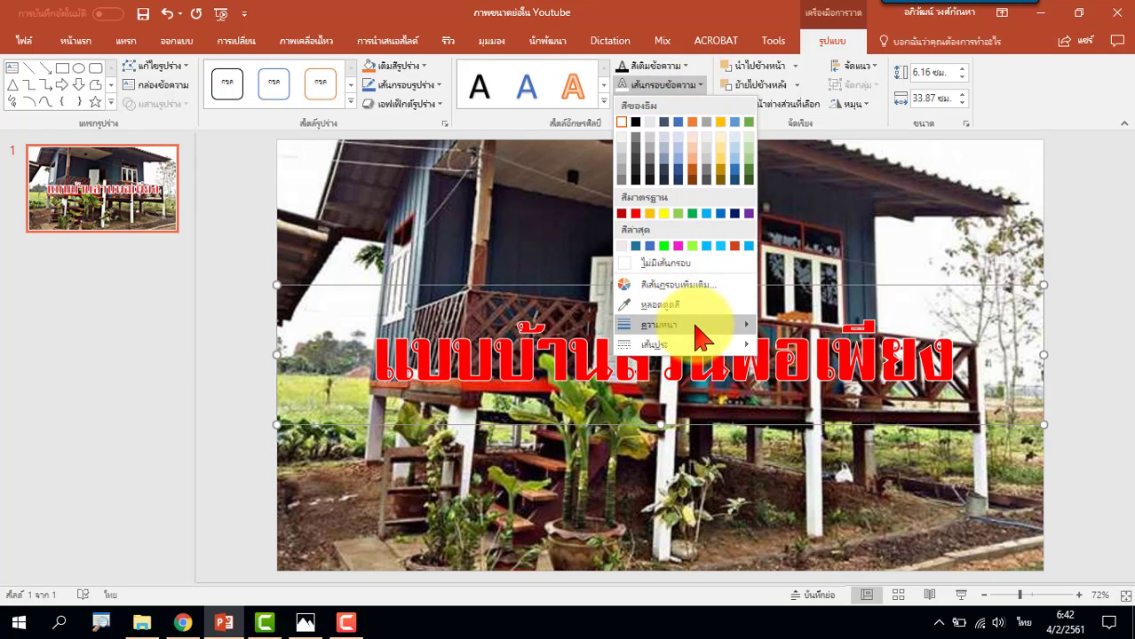
{"action": "mouse_move", "coordinate": [701, 332]}
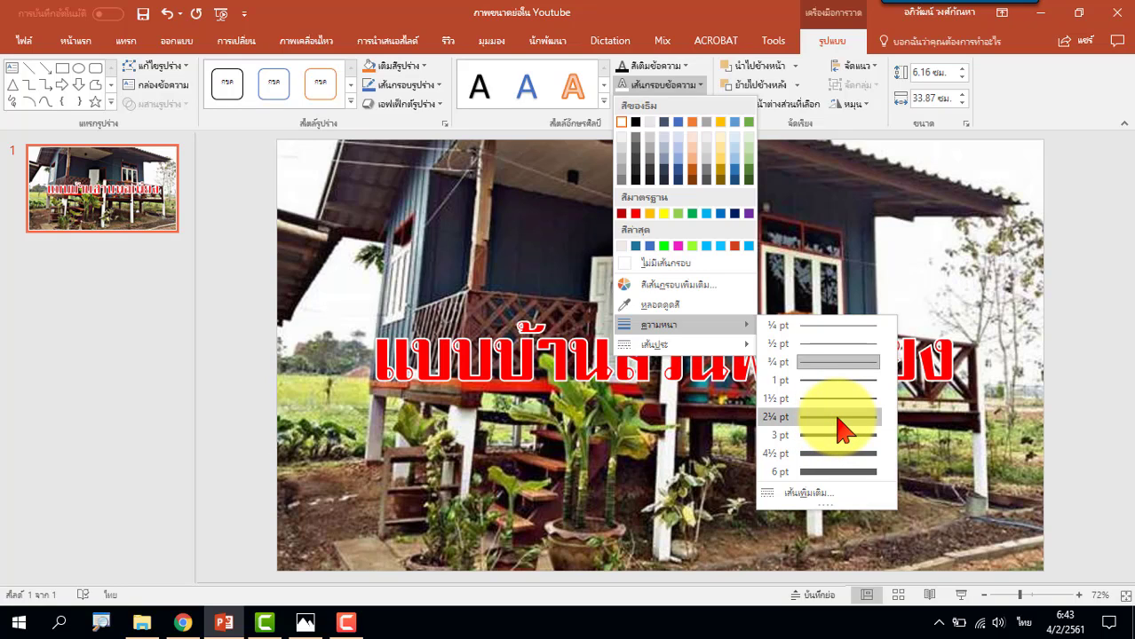
{"action": "left_click", "coordinate": [838, 419]}
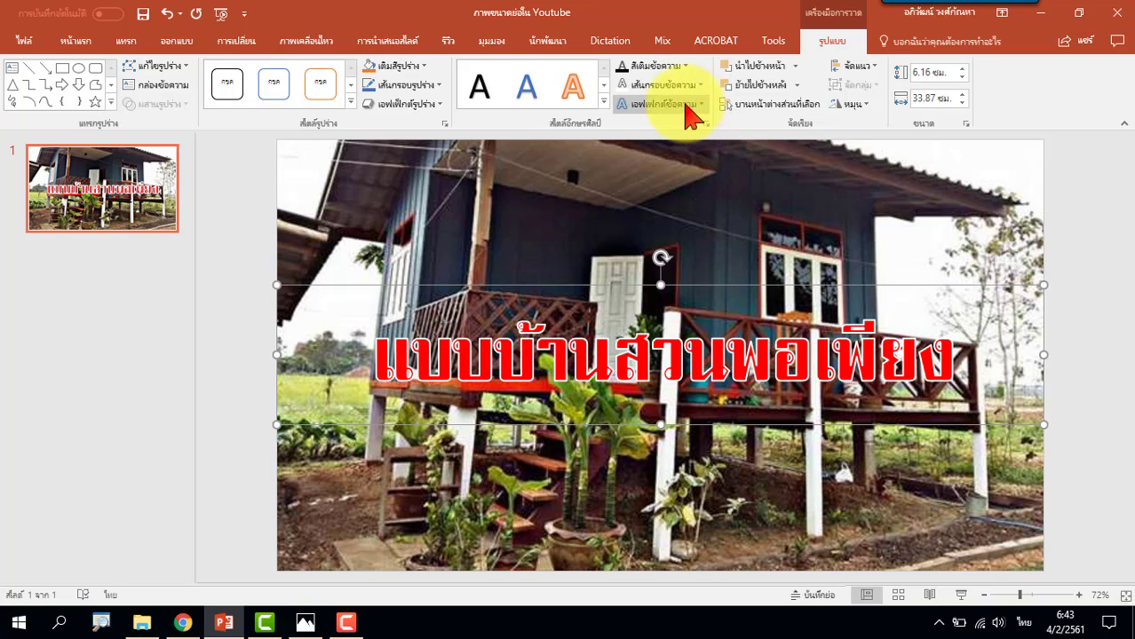
Open the headline's Glow Options and set the glow colour to white.
{"action": "left_click", "coordinate": [688, 112]}
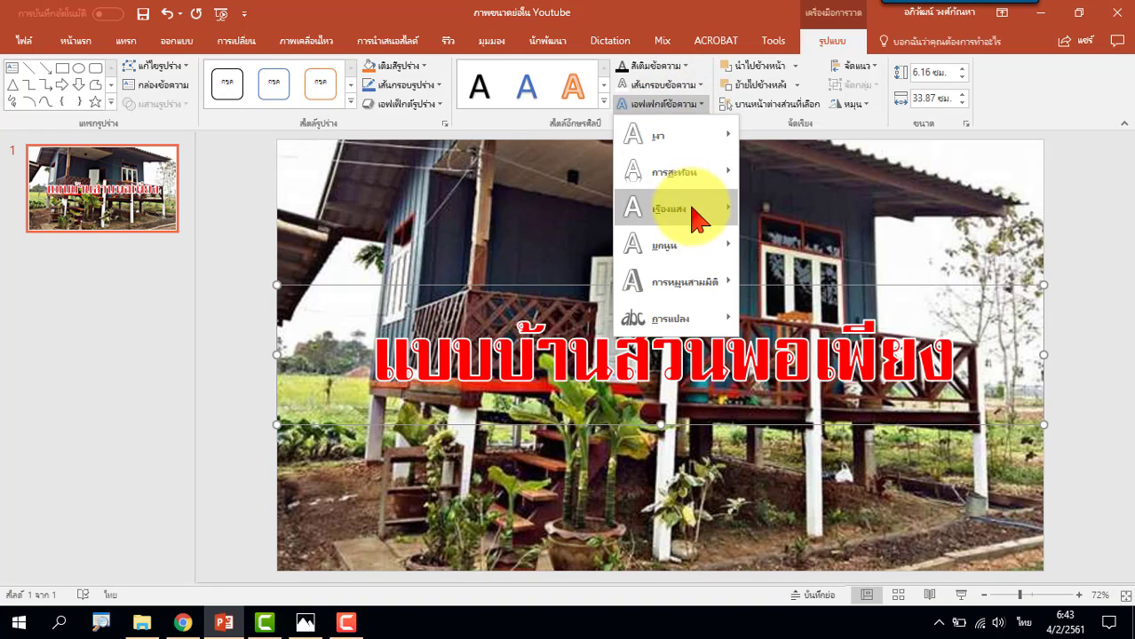
{"action": "mouse_move", "coordinate": [693, 218]}
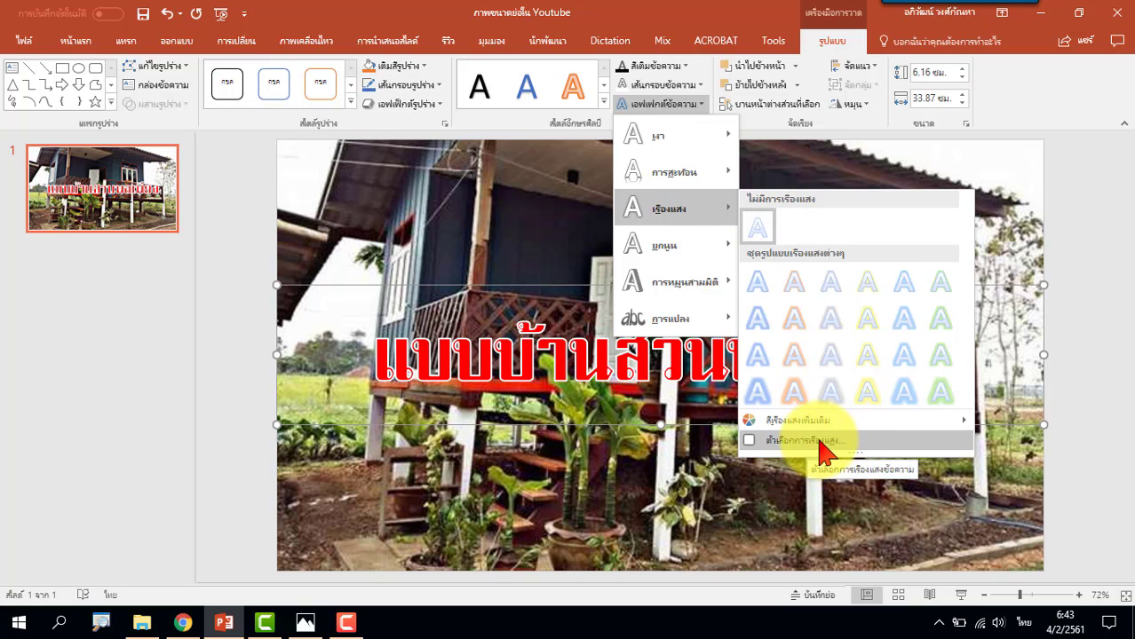
{"action": "left_click", "coordinate": [819, 449]}
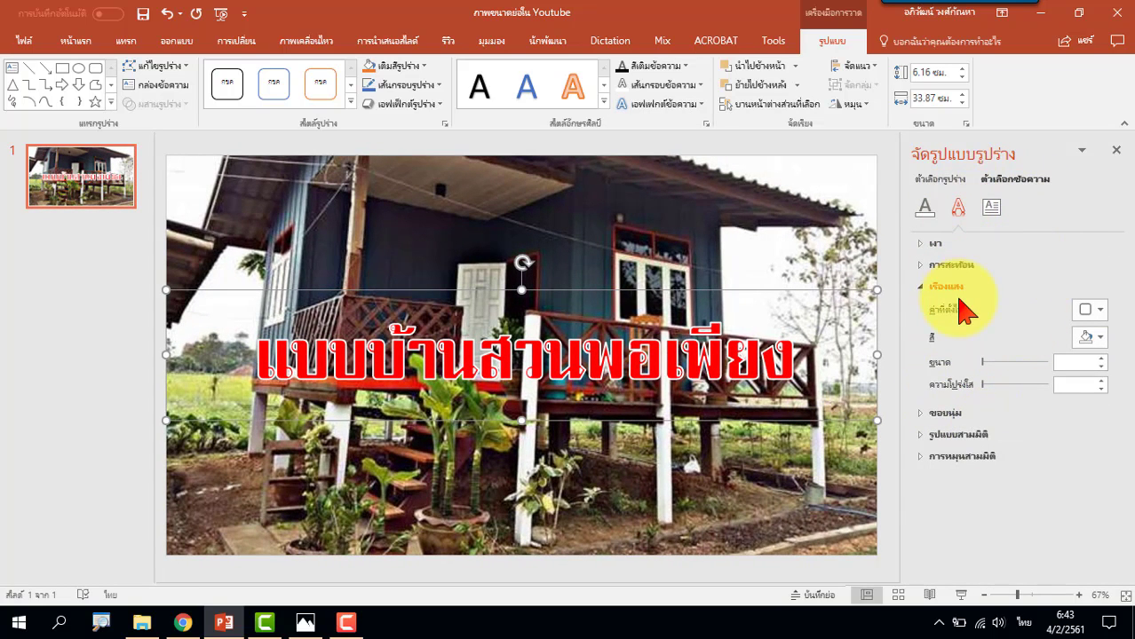
{"action": "left_click", "coordinate": [1099, 338]}
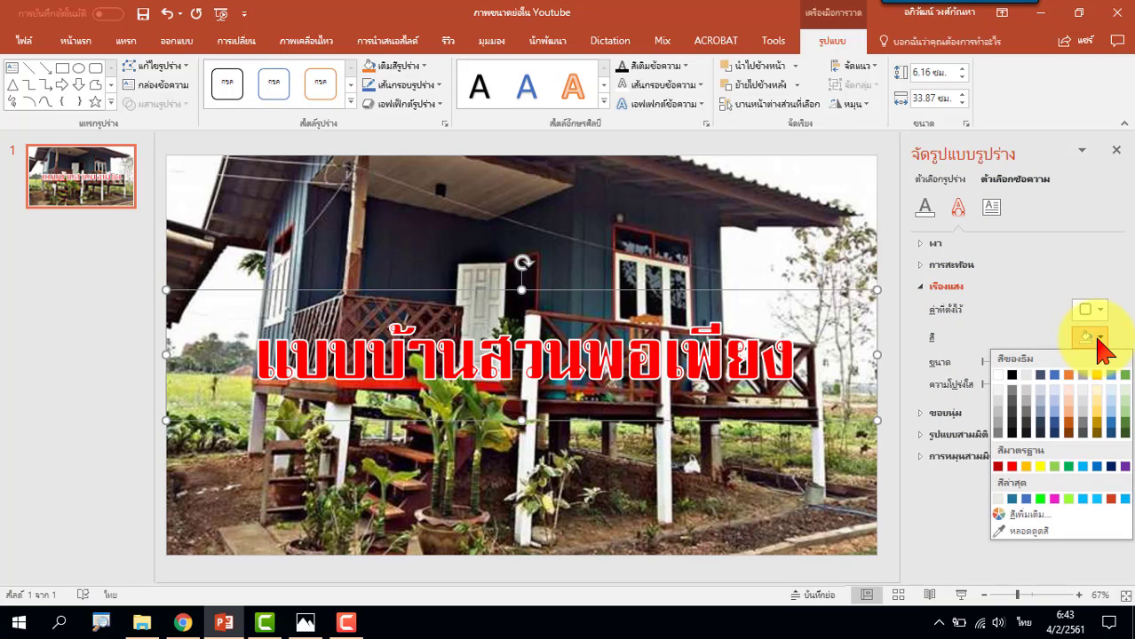
{"action": "left_click", "coordinate": [1001, 384]}
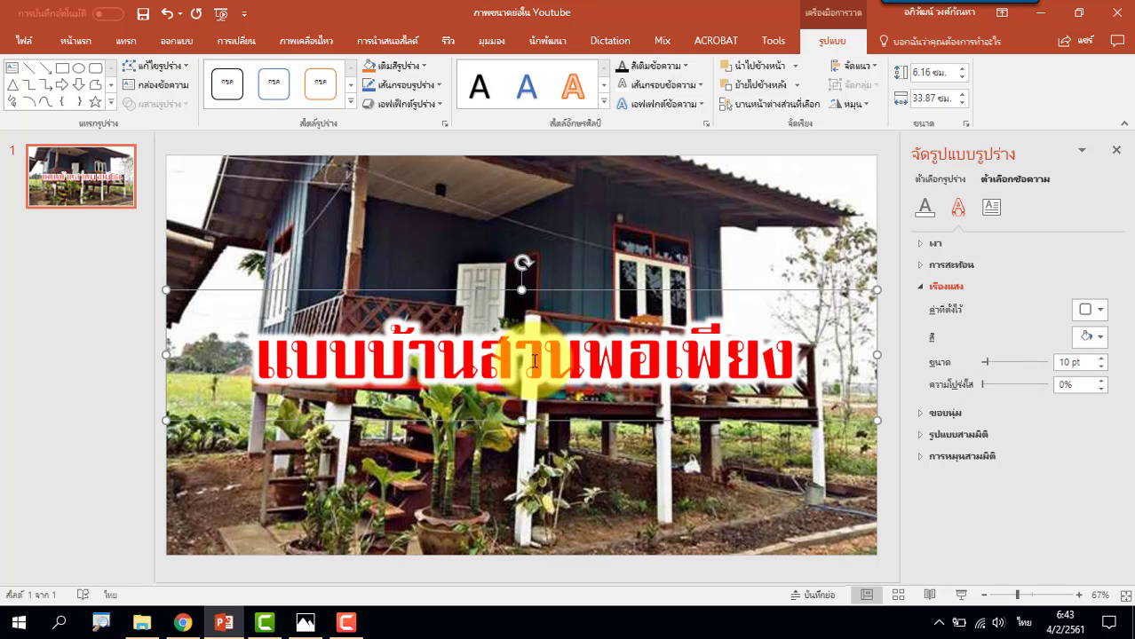
Set the glow size to 3 pt and its transparency to 0%.
{"action": "left_click", "coordinate": [1101, 367]}
{"action": "left_click", "coordinate": [1101, 367]}
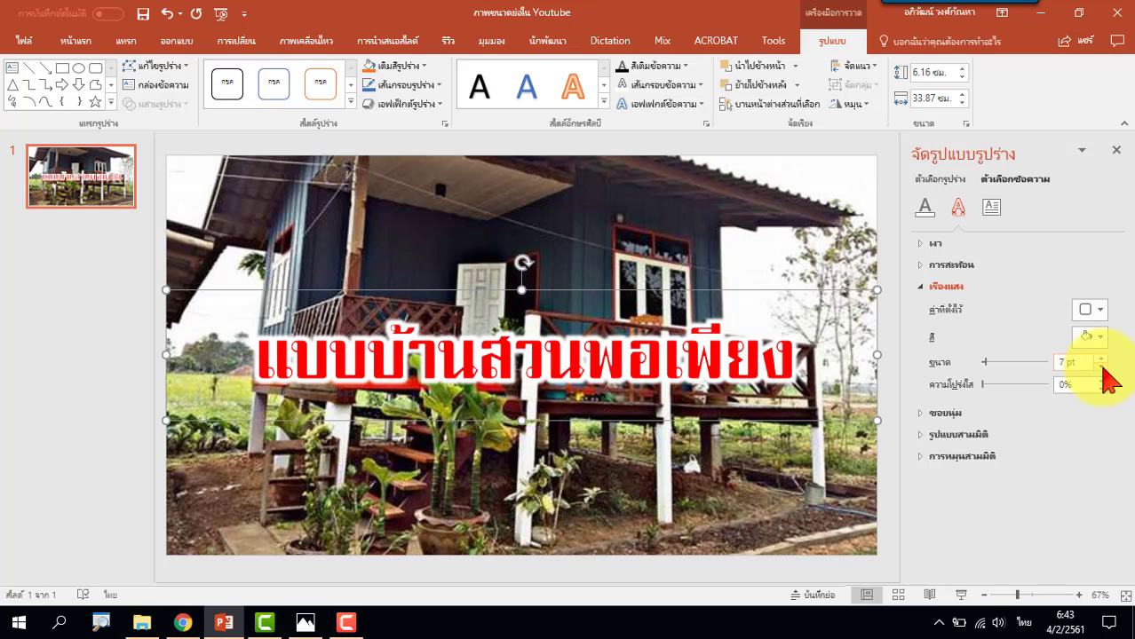
{"action": "left_click", "coordinate": [1101, 366]}
{"action": "left_click", "coordinate": [1100, 367]}
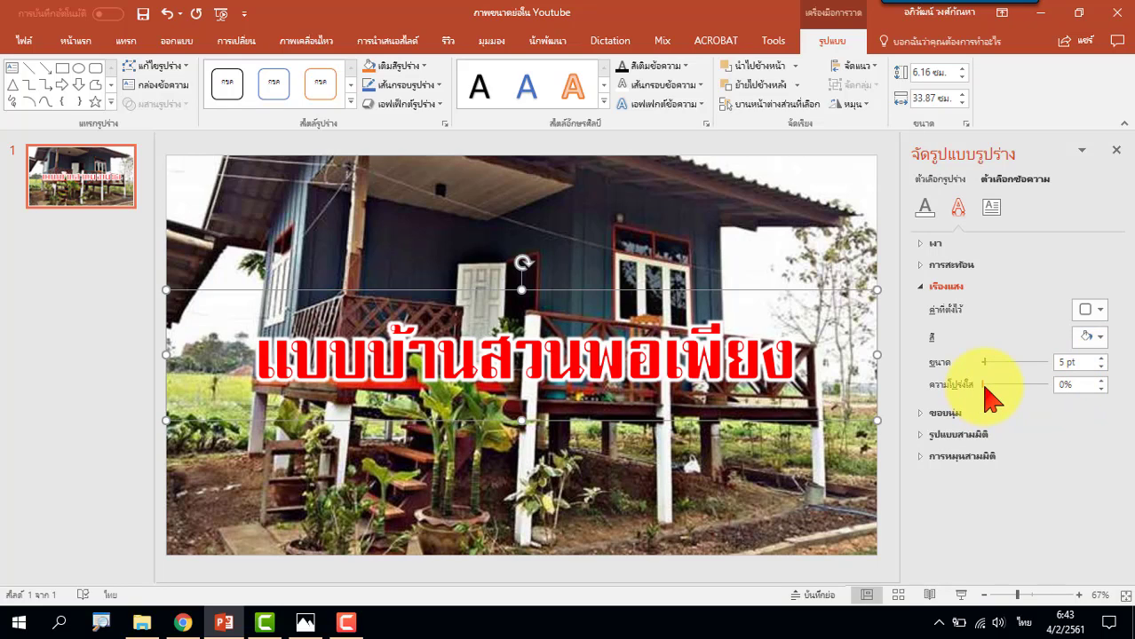
{"action": "left_click_drag", "start_coordinate": [983, 384], "coordinate": [1049, 385]}
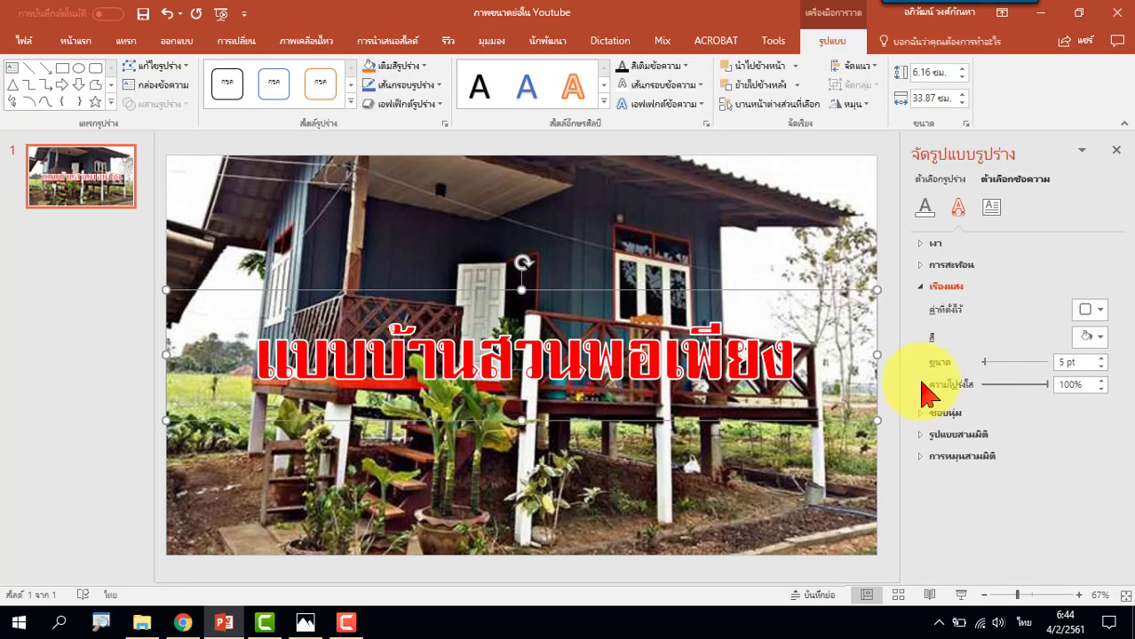
{"action": "left_click_drag", "start_coordinate": [1048, 383], "coordinate": [1004, 383]}
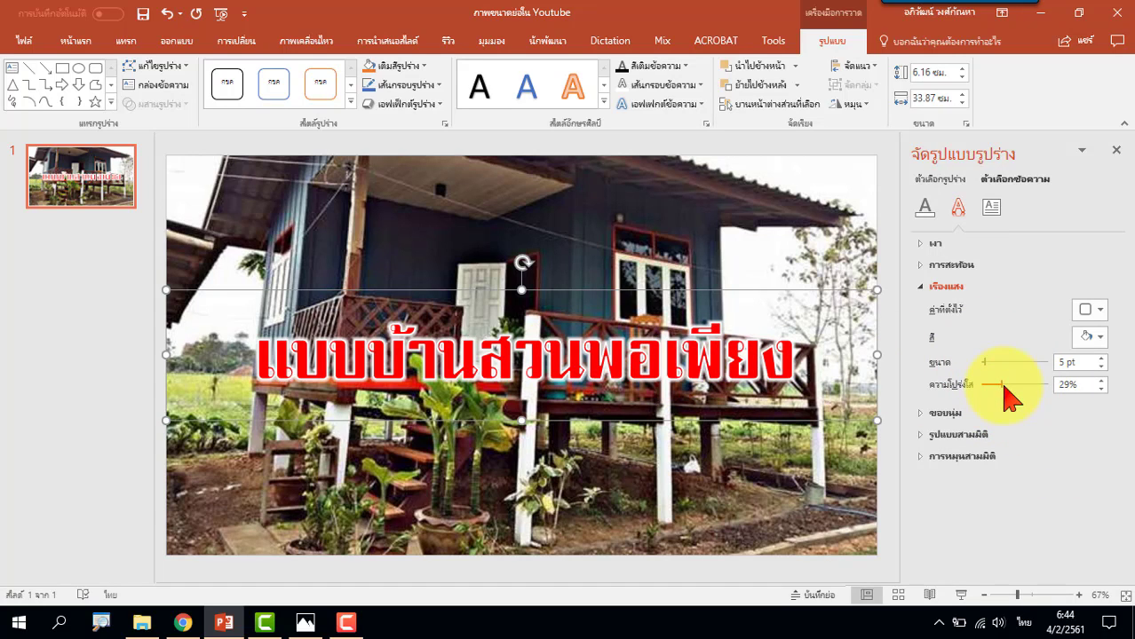
{"action": "left_click_drag", "start_coordinate": [998, 384], "coordinate": [989, 386]}
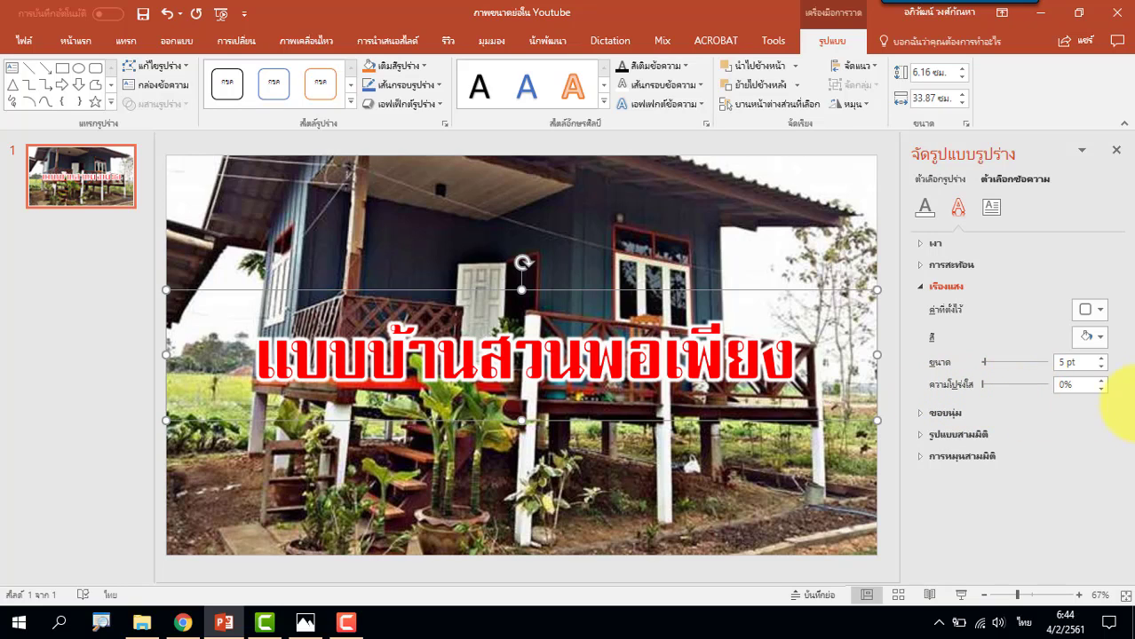
{"action": "left_click", "coordinate": [1101, 366]}
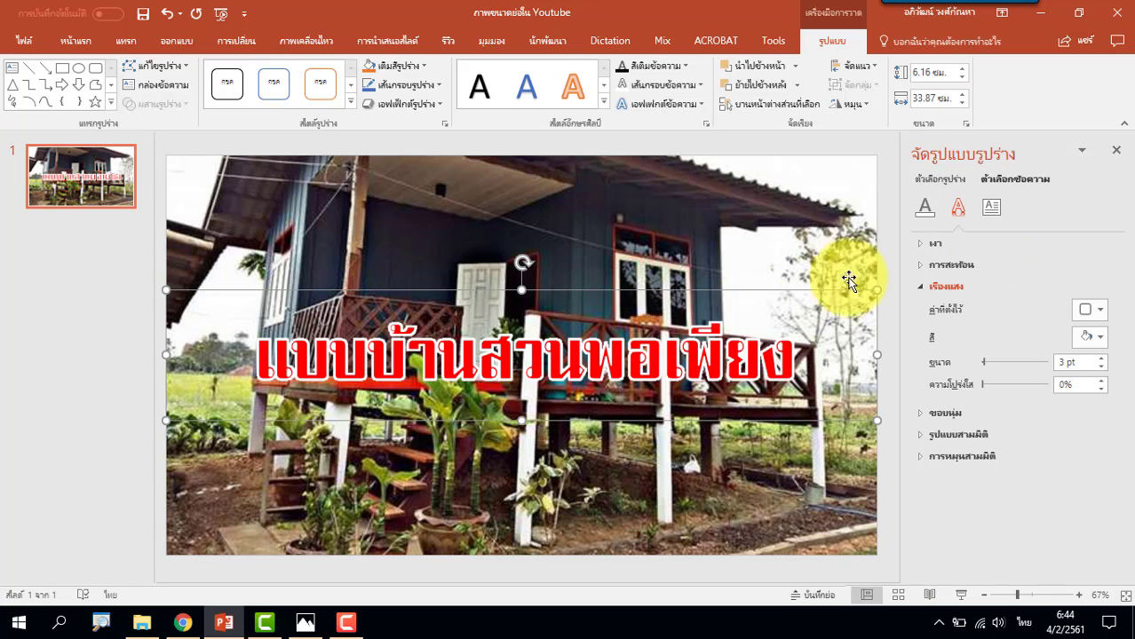
Give the red headline an outer drop shadow preset from Text Effects.
{"action": "left_click", "coordinate": [1116, 150]}
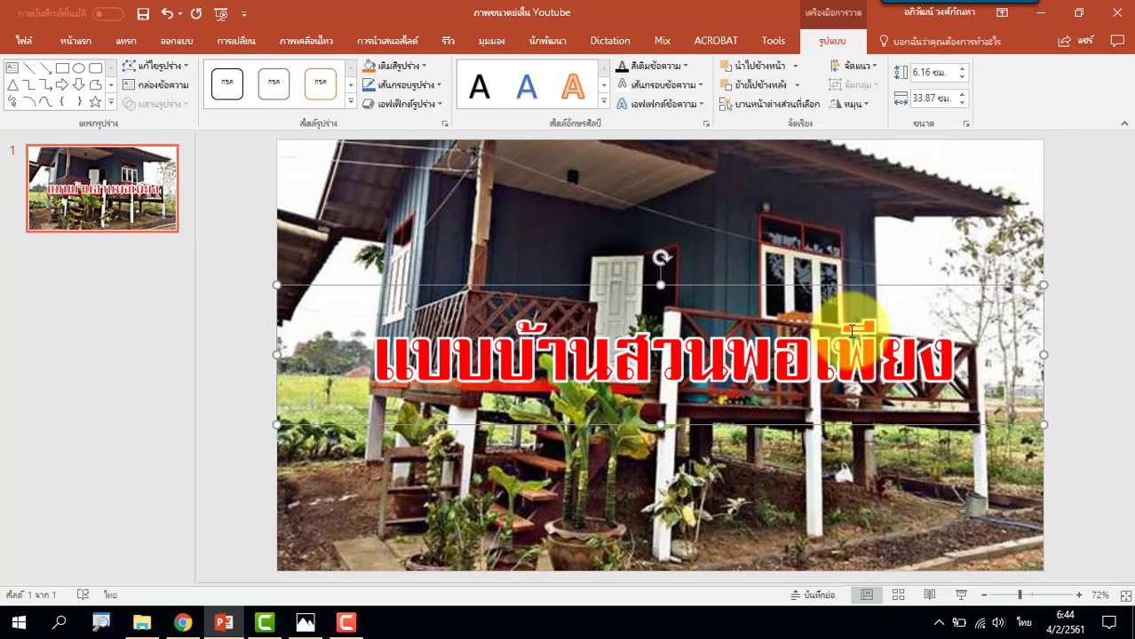
{"action": "left_click", "coordinate": [690, 112]}
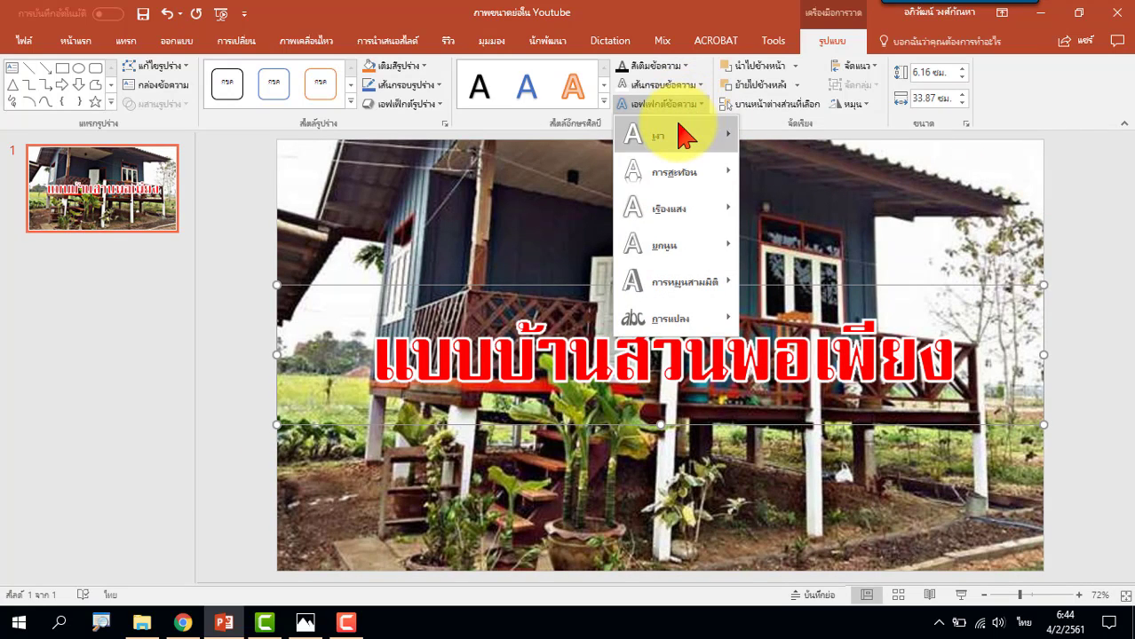
{"action": "mouse_move", "coordinate": [672, 133]}
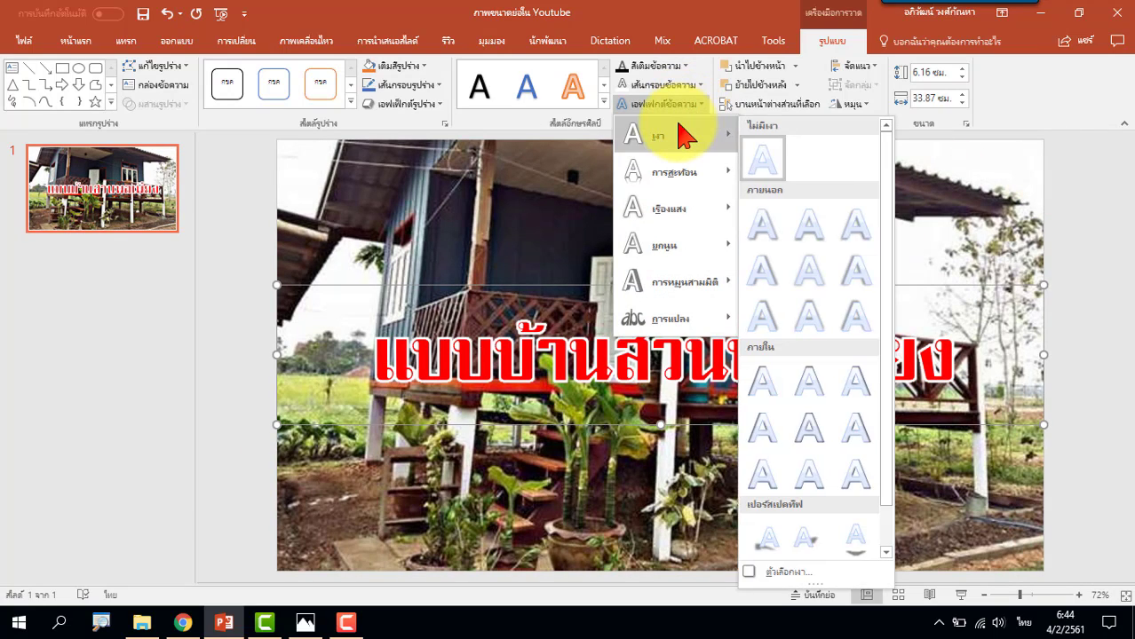
{"action": "left_click", "coordinate": [774, 234]}
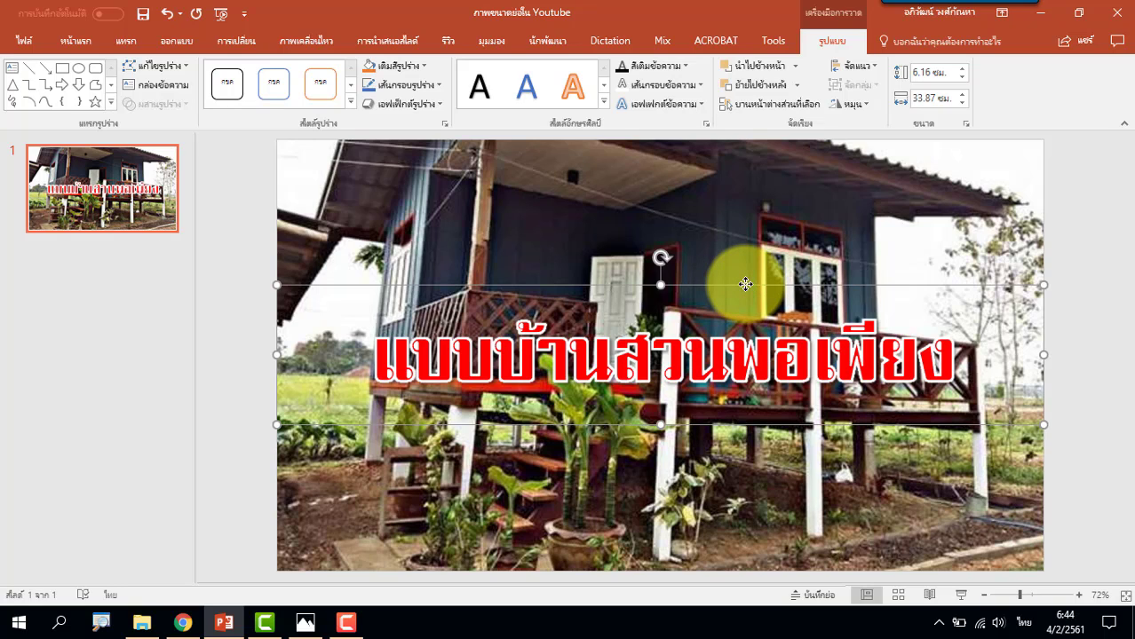
Paste a duplicate headline below the original and replace its text with 'ปบไม่เกิน 5 หมื่นบาท'.
{"action": "key", "text": "ctrl+v"}
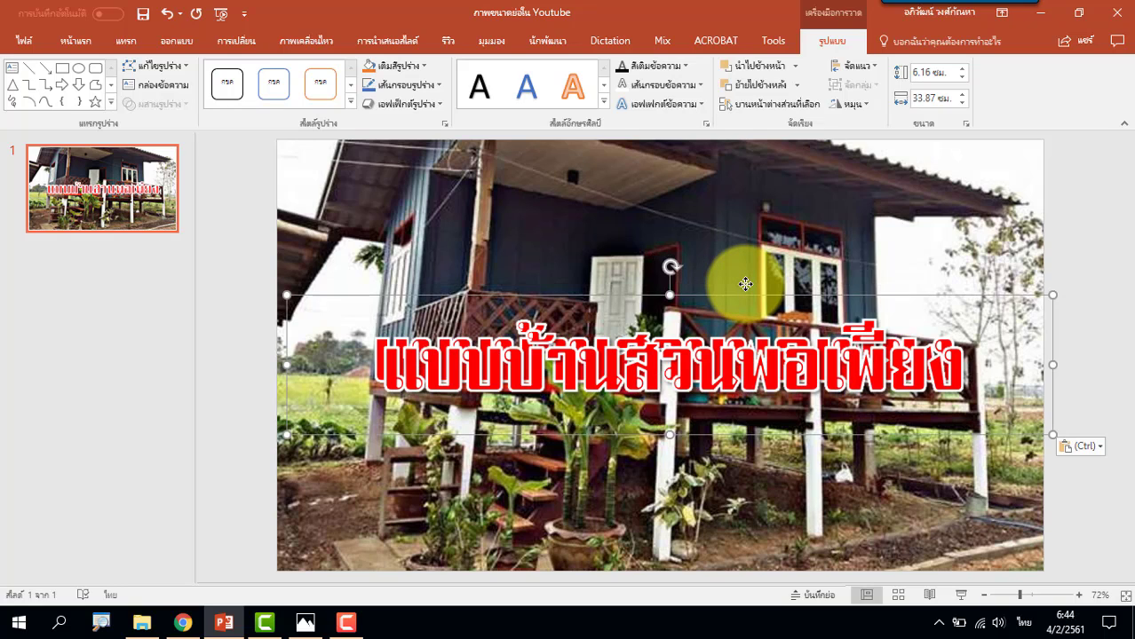
{"action": "left_click_drag", "start_coordinate": [711, 433], "coordinate": [696, 515]}
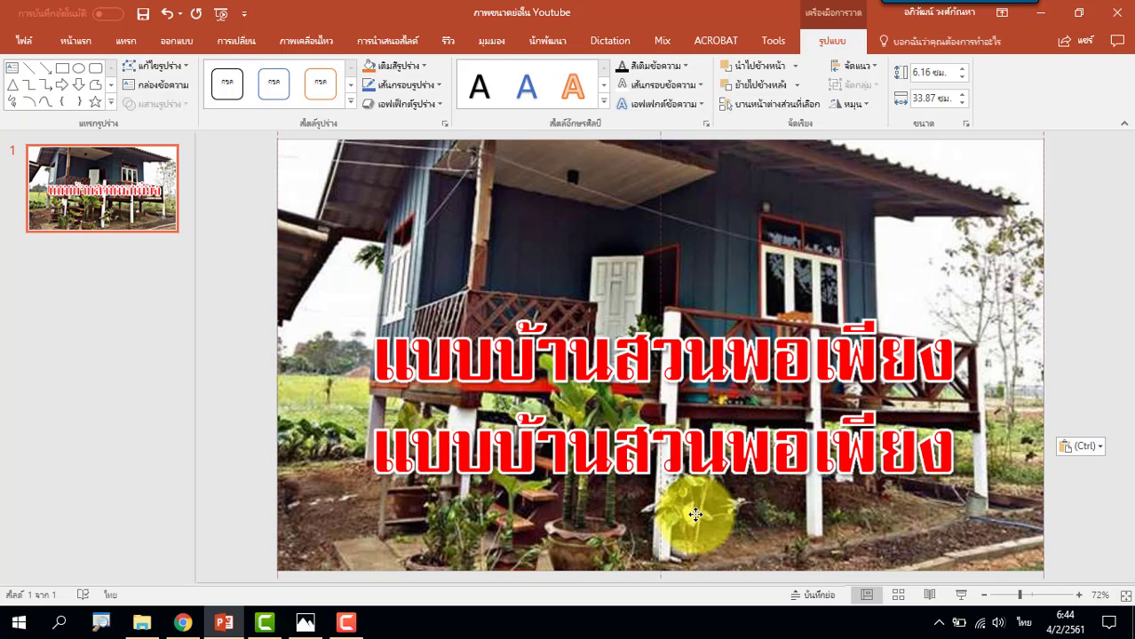
{"action": "left_click", "coordinate": [383, 461]}
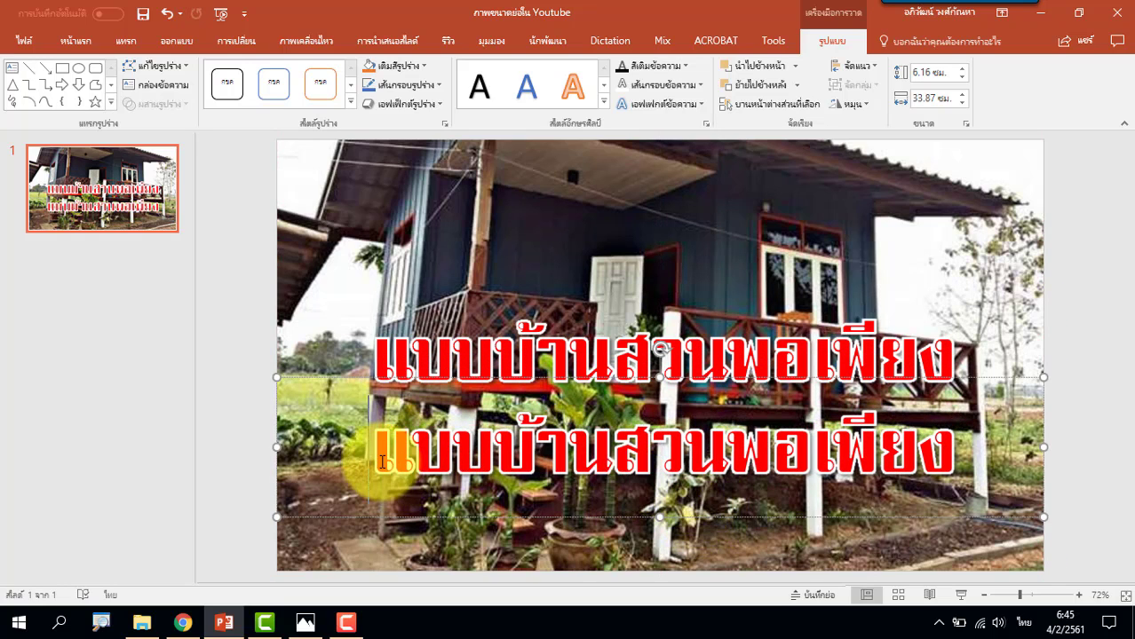
{"action": "left_click_drag", "start_coordinate": [382, 462], "coordinate": [887, 480]}
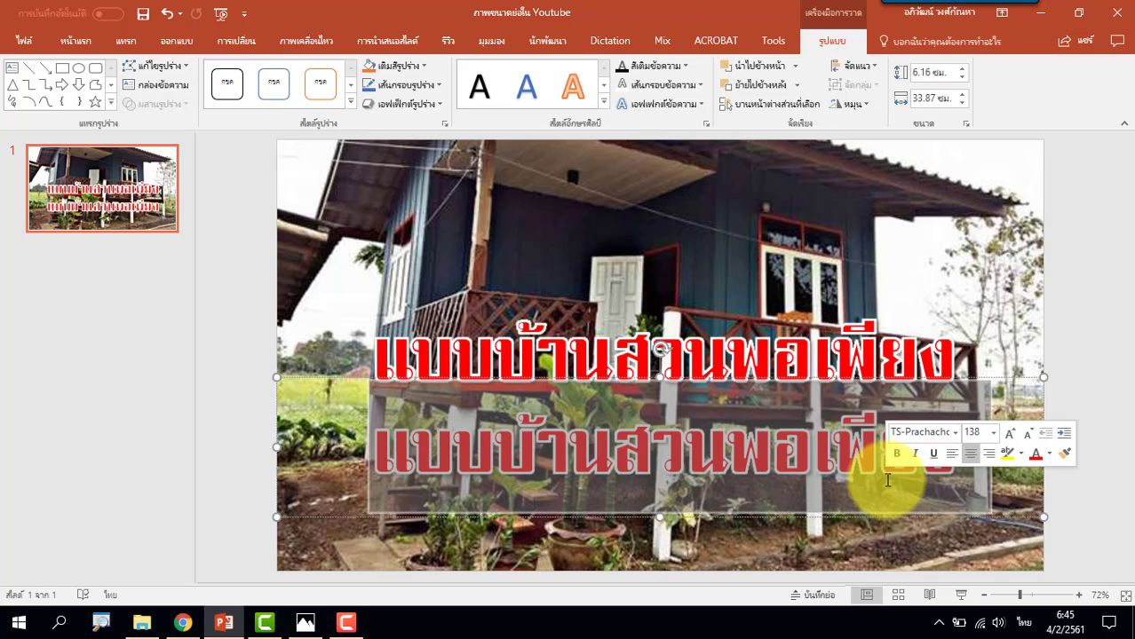
{"action": "type", "text": "ป"}
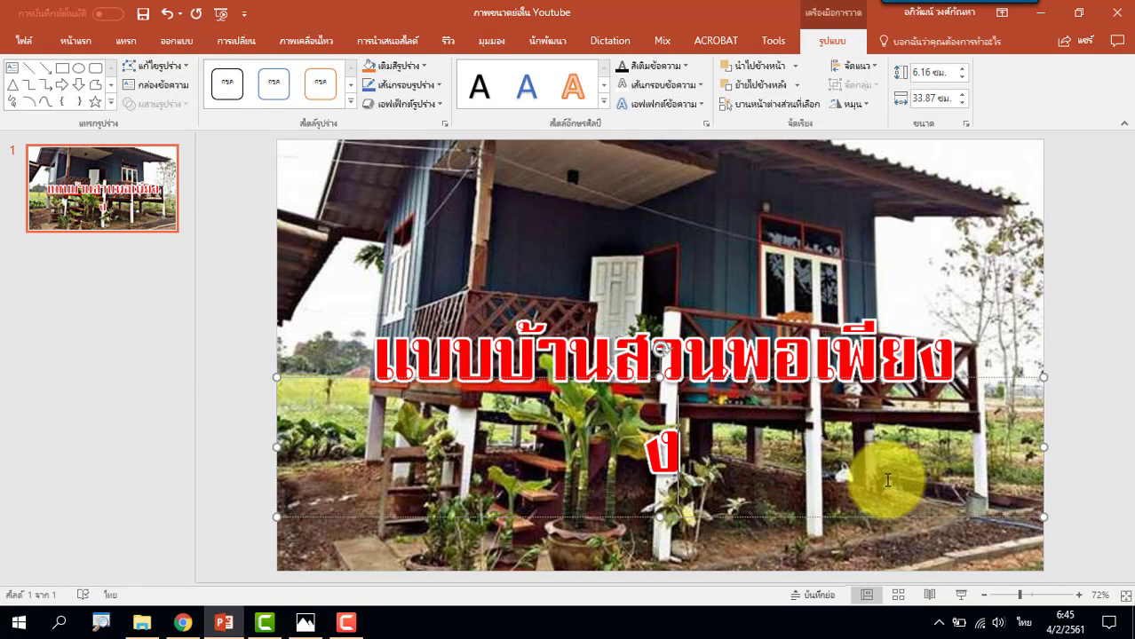
{"action": "type", "text": "บ"}
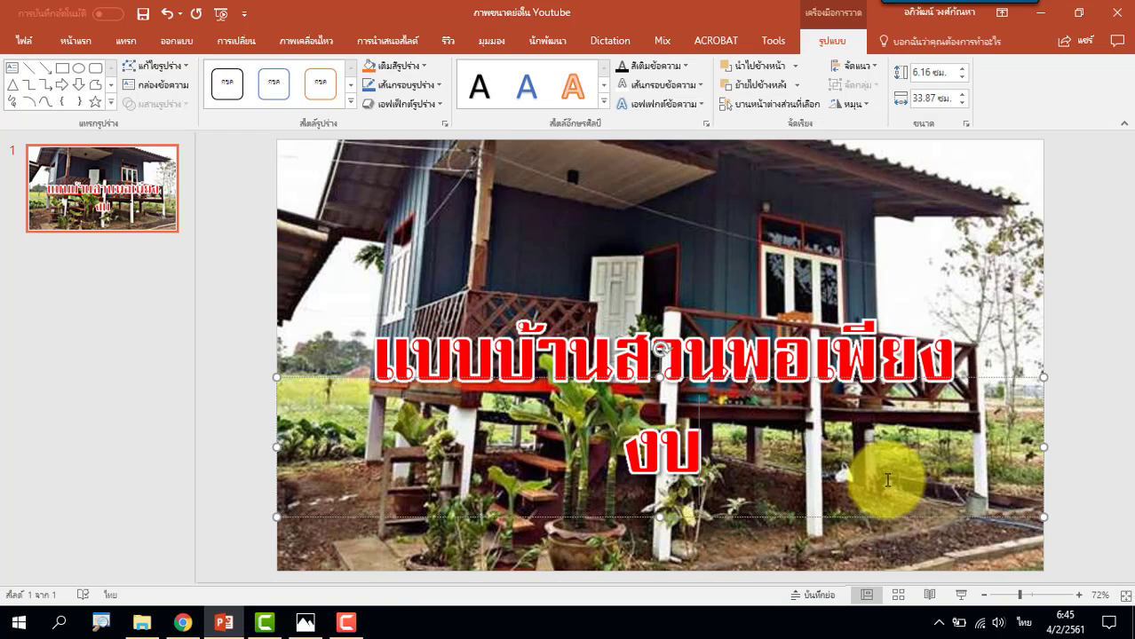
{"action": "type", "text": "ไม่เกิ"}
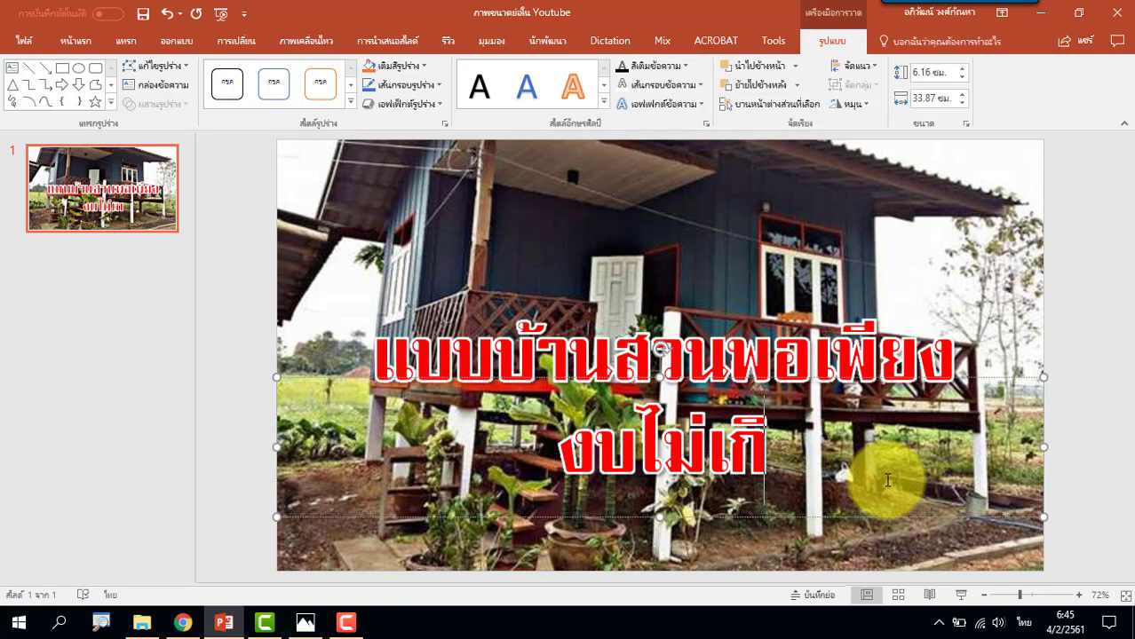
{"action": "type", "text": "น 5"}
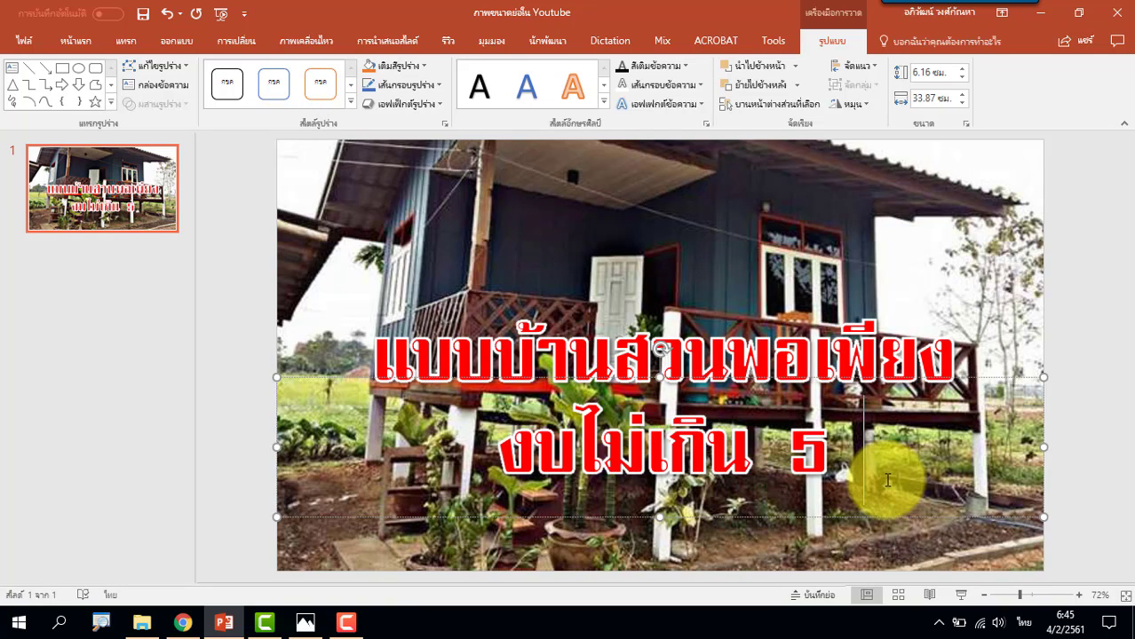
{"action": "type", "text": " หมื่"}
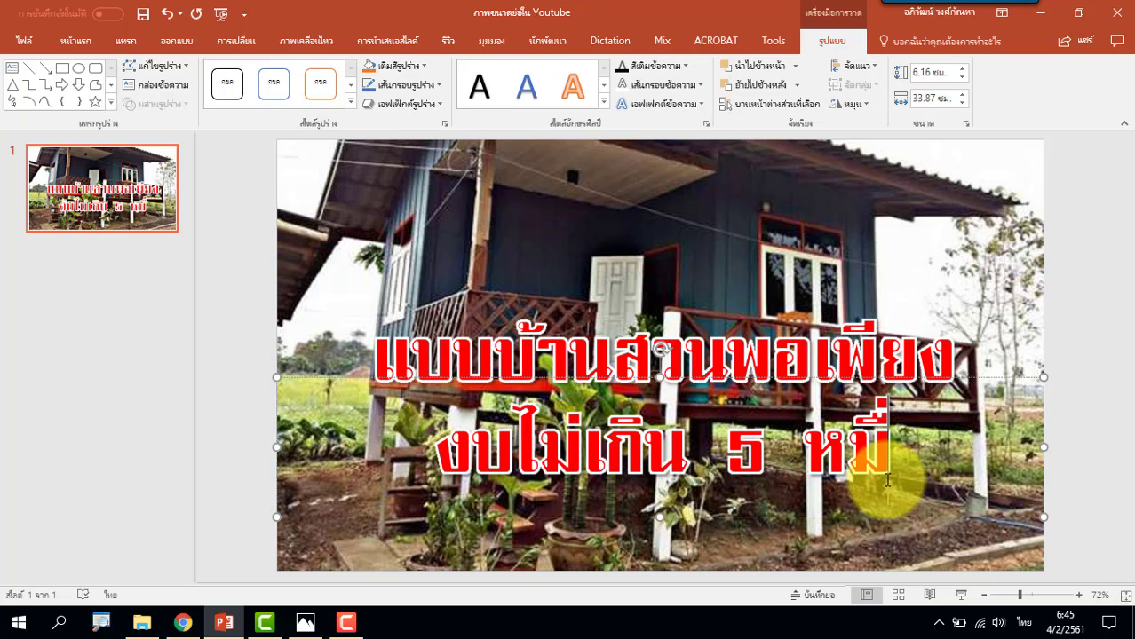
{"action": "type", "text": "นบาท"}
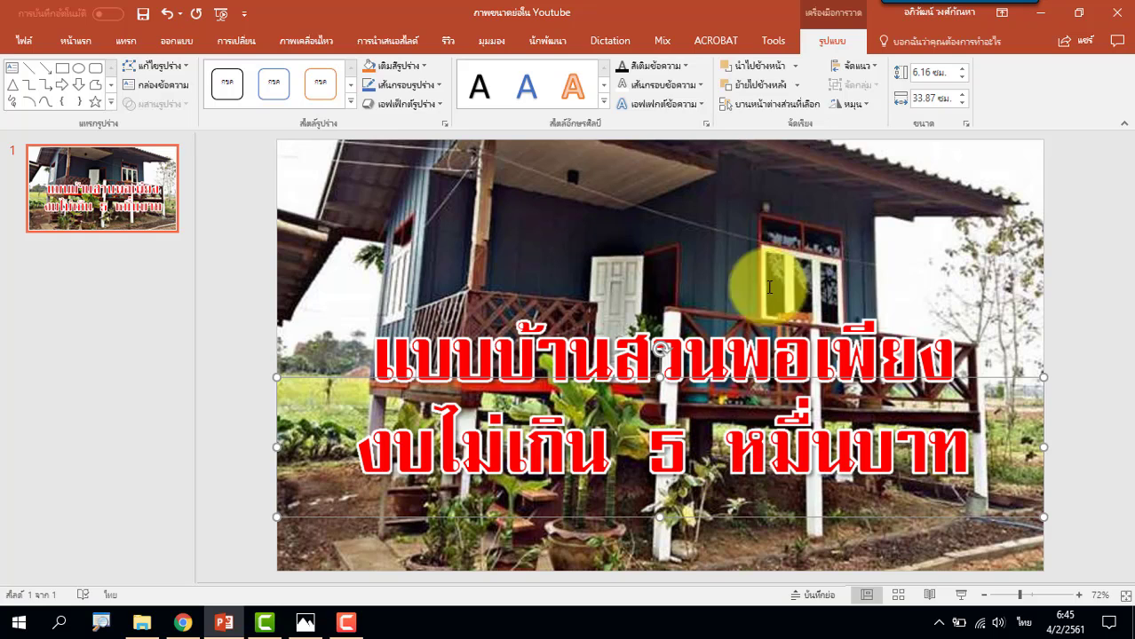
Fill the second line's text yellow and give it a black text outline.
{"action": "left_click", "coordinate": [672, 68]}
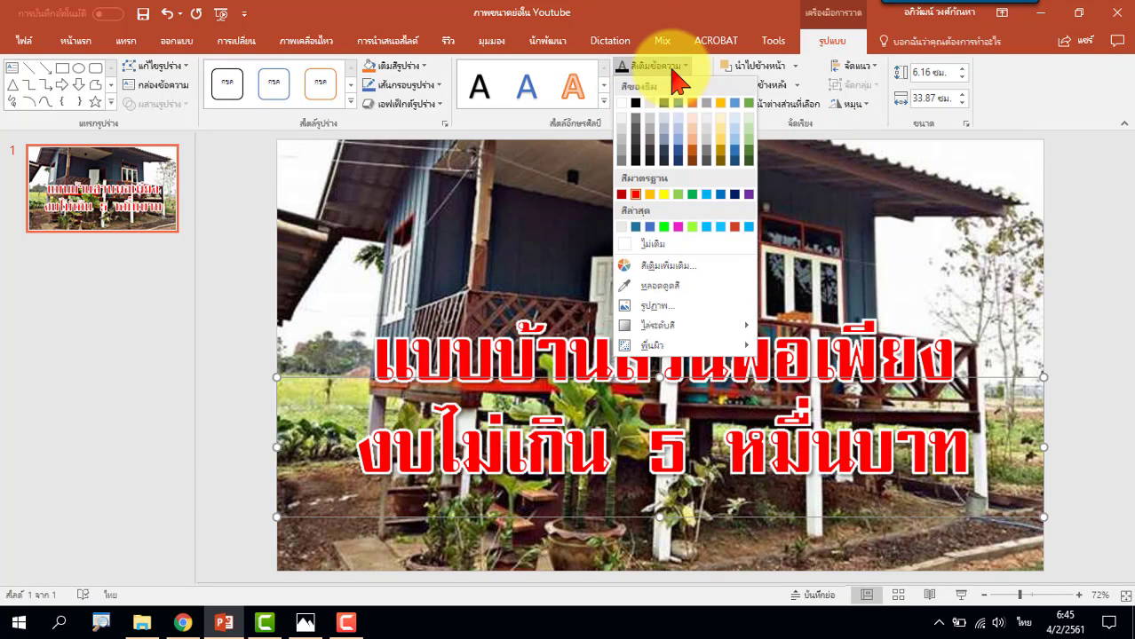
{"action": "left_click", "coordinate": [666, 199]}
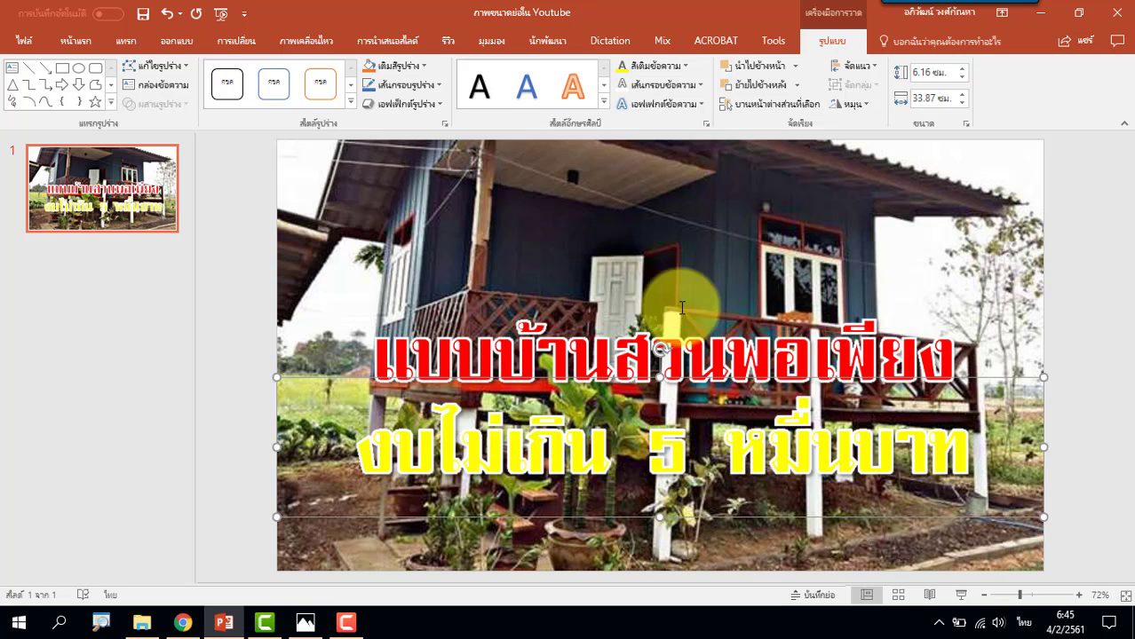
{"action": "left_click", "coordinate": [662, 86]}
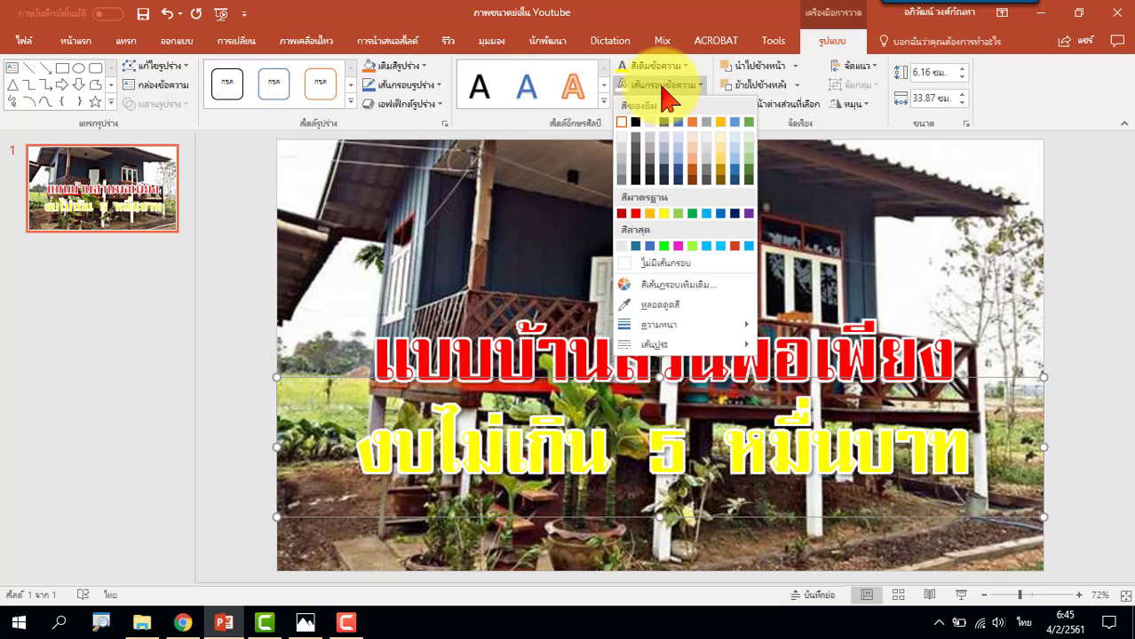
{"action": "left_click", "coordinate": [636, 124]}
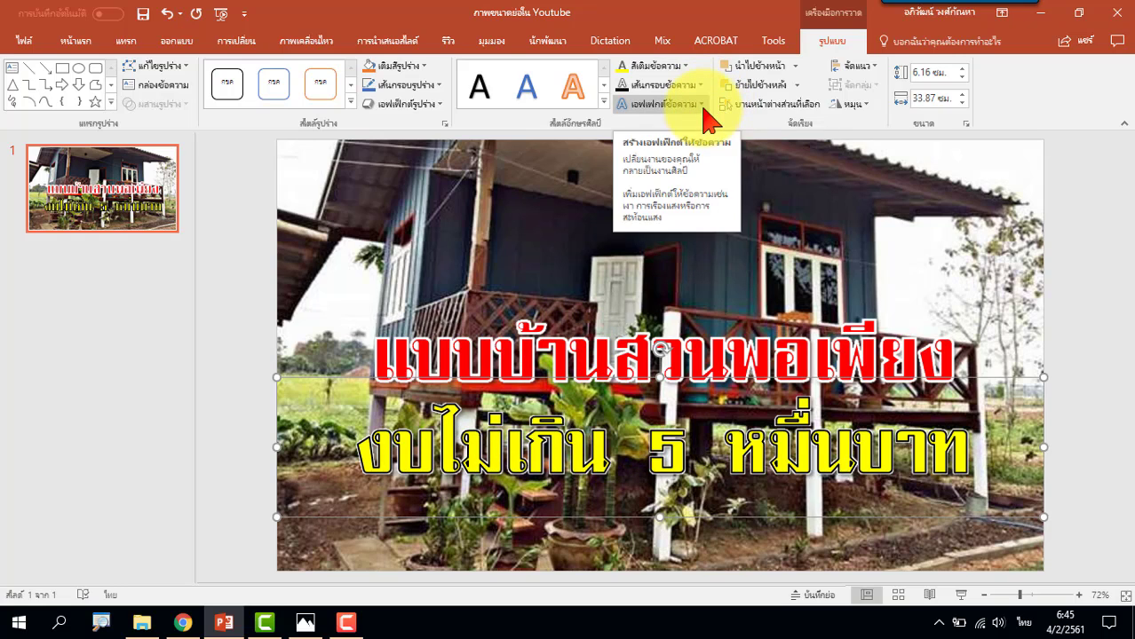
Add a glow to the yellow second line, set its glow colour to black, then deselect.
{"action": "left_click", "coordinate": [703, 109]}
{"action": "mouse_move", "coordinate": [703, 122]}
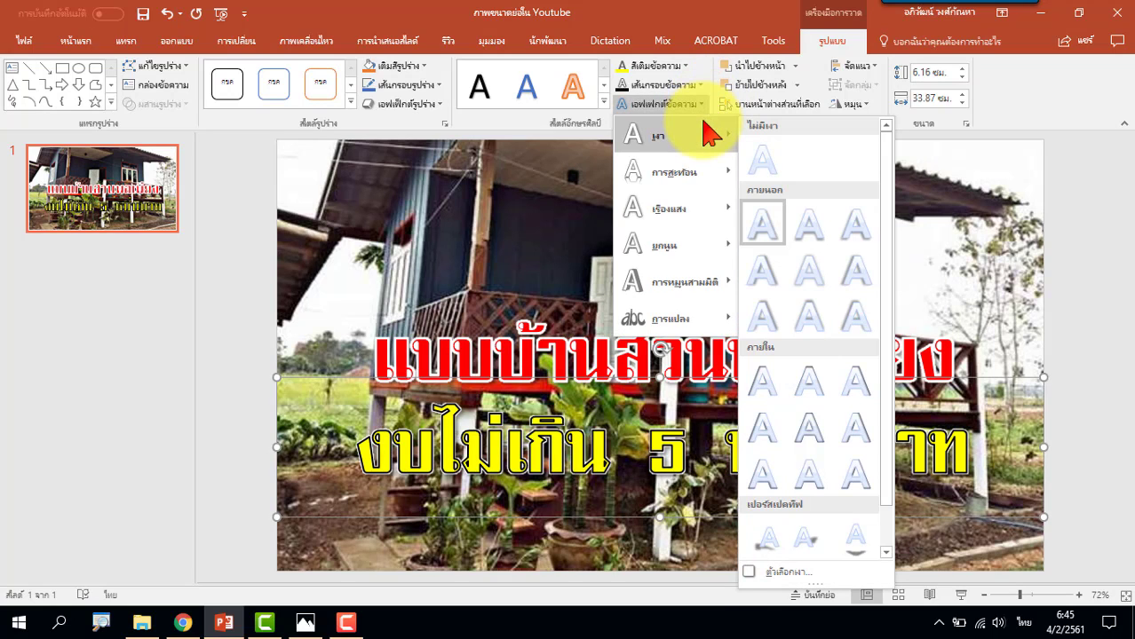
{"action": "mouse_move", "coordinate": [701, 207]}
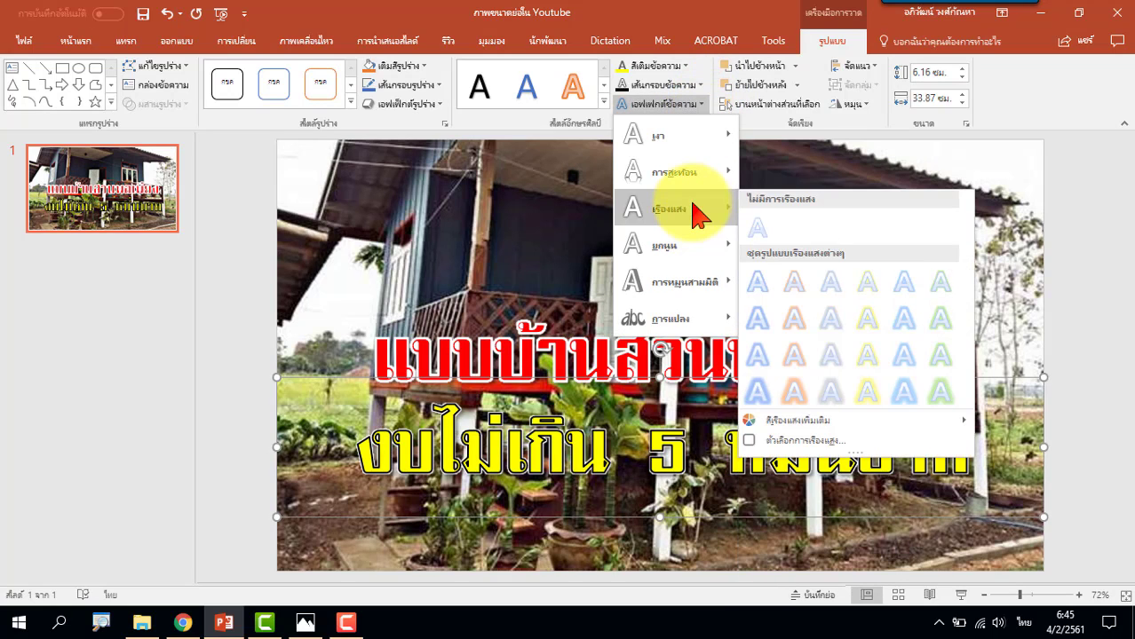
{"action": "left_click", "coordinate": [819, 440]}
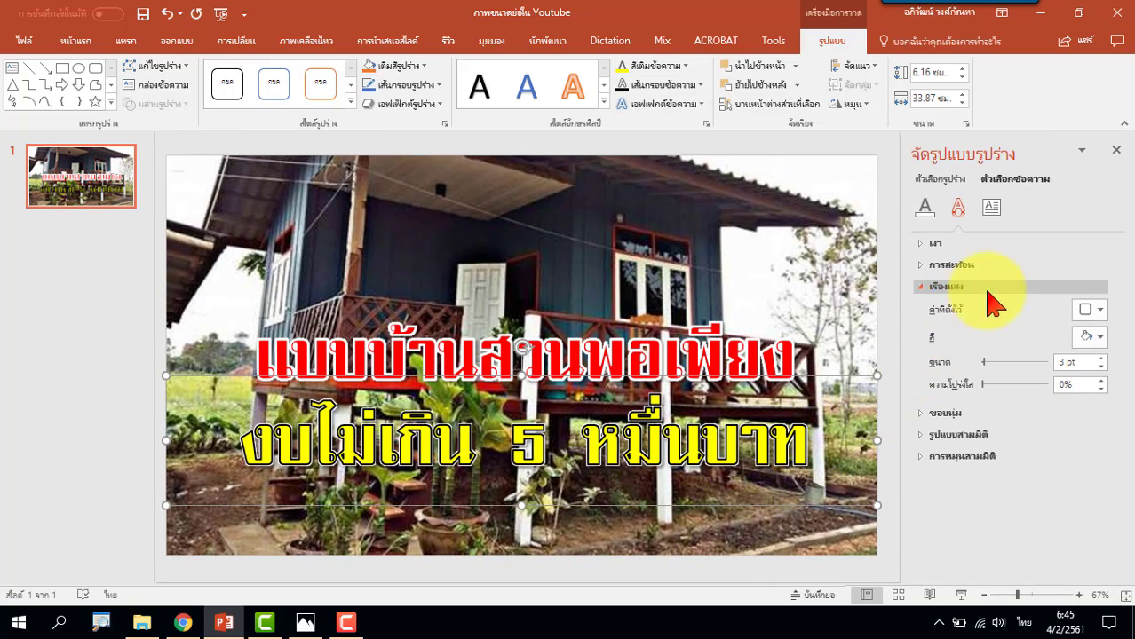
{"action": "left_click", "coordinate": [1101, 337]}
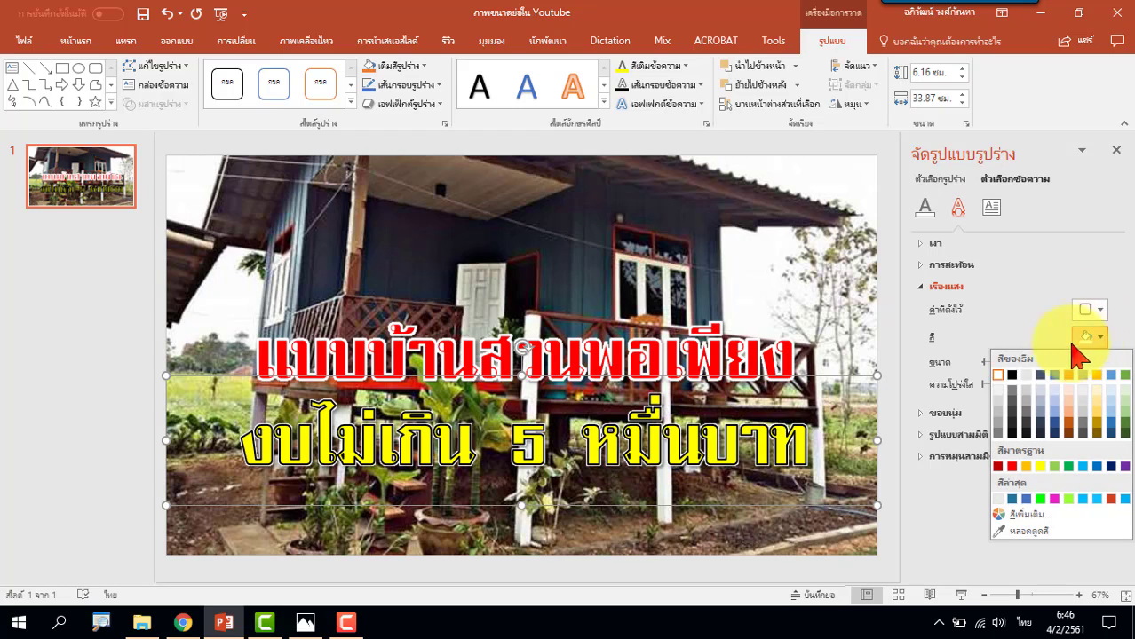
{"action": "left_click", "coordinate": [1011, 375]}
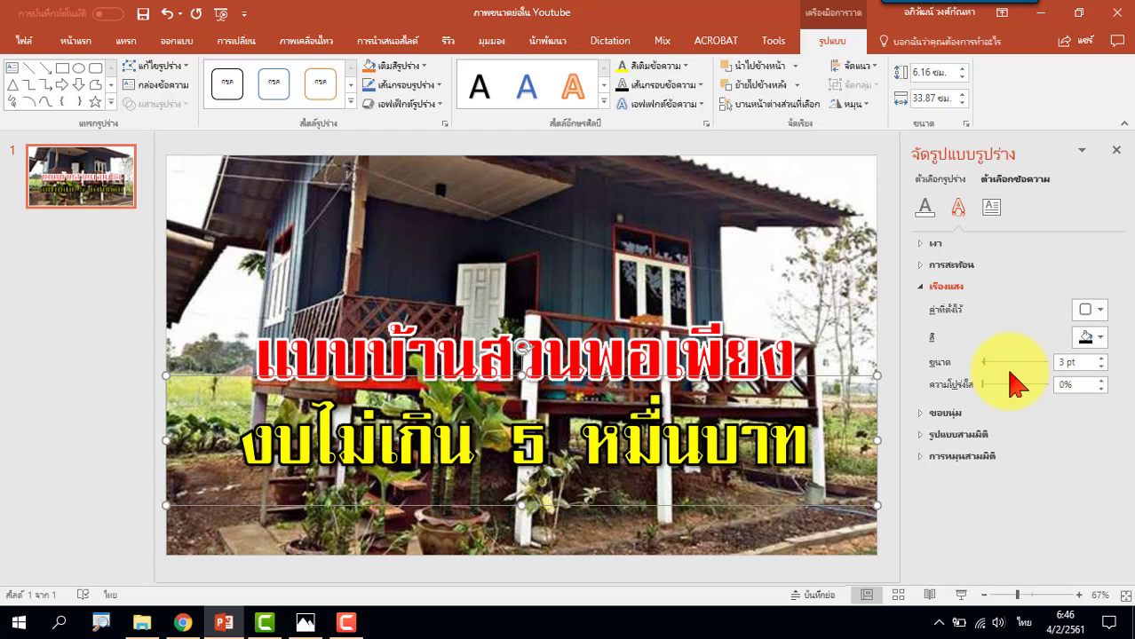
{"action": "left_click", "coordinate": [1115, 151]}
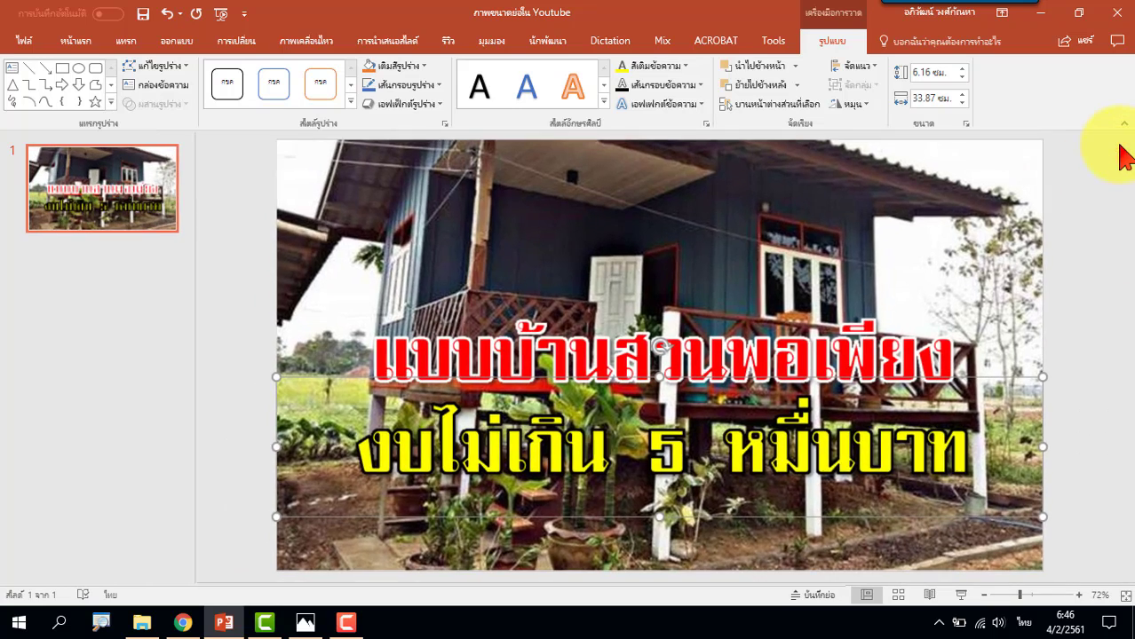
{"action": "left_click", "coordinate": [1090, 365]}
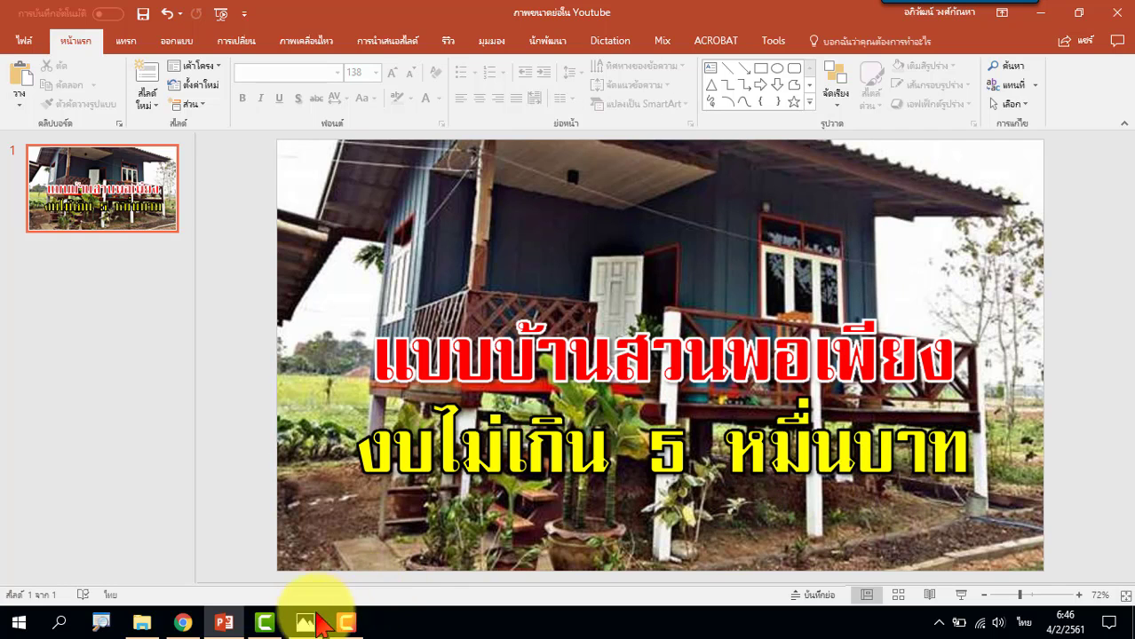
{"action": "left_click", "coordinate": [305, 621]}
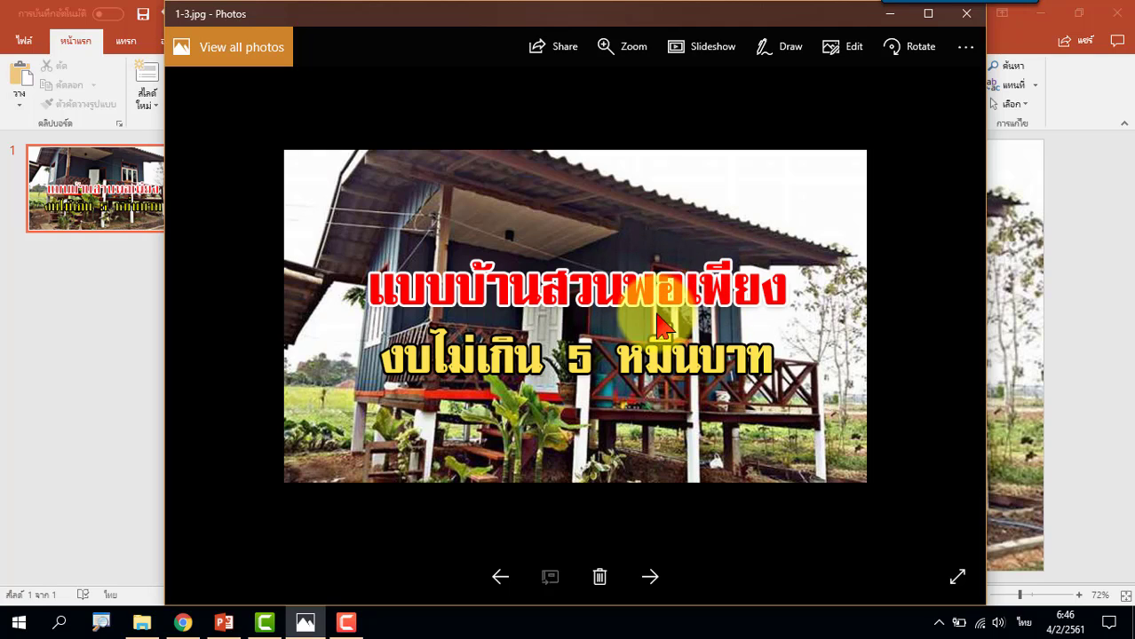
{"action": "left_click", "coordinate": [888, 13]}
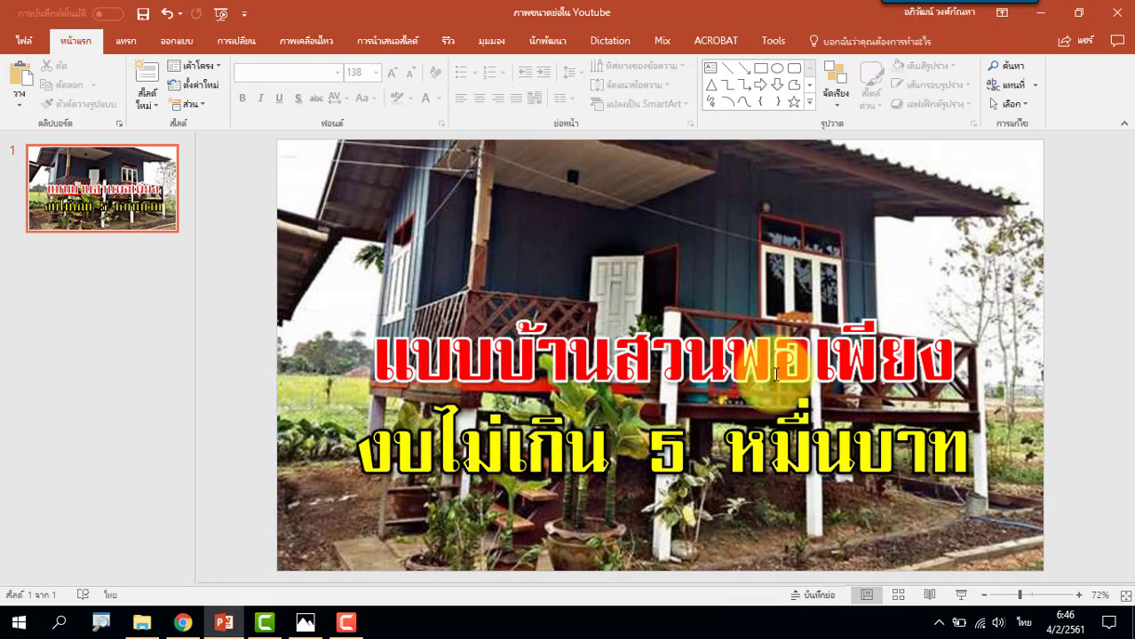